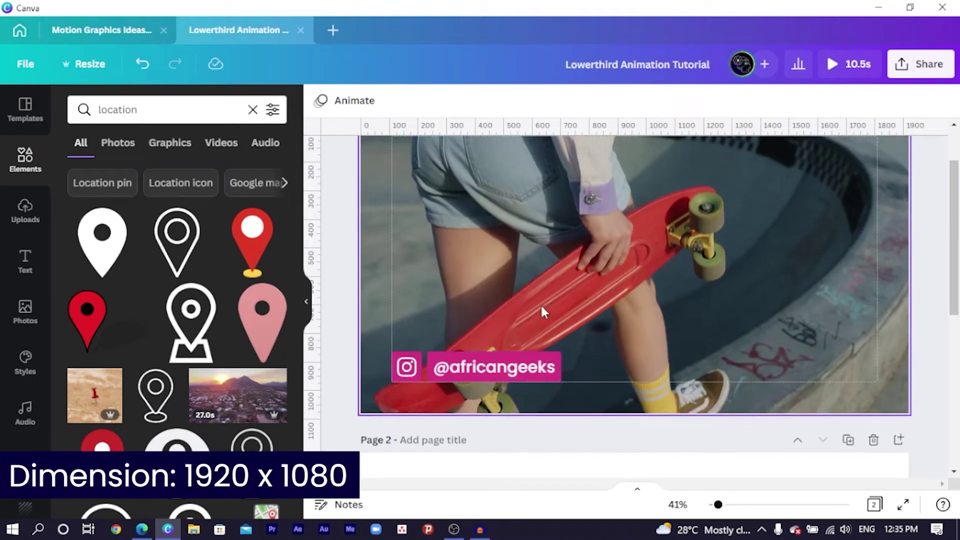
- Add a yellow square to blank page 2 and squash it into a short wide bar
{"action": "scroll", "coordinate": [539, 304], "scroll_direction": "down", "scroll_amount": 5}
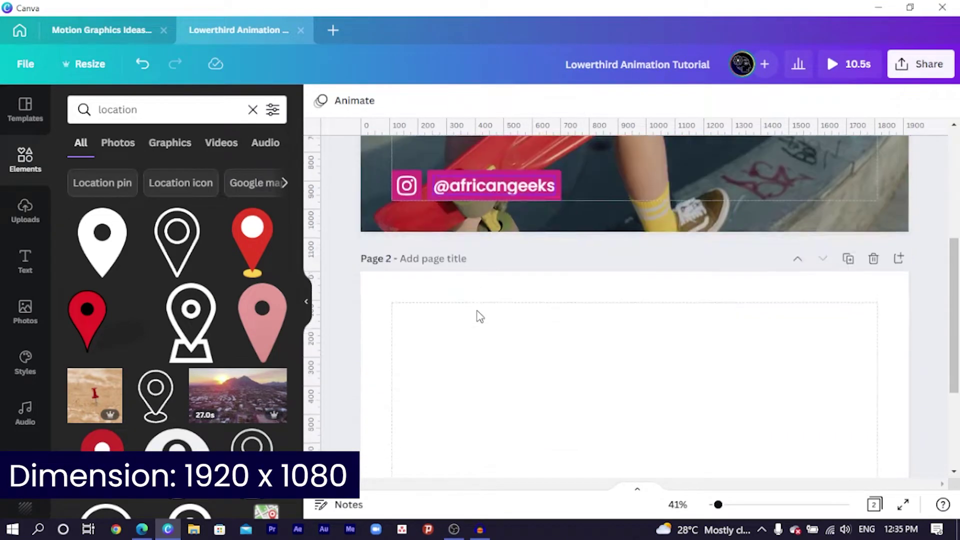
{"action": "scroll", "coordinate": [652, 291], "scroll_direction": "up", "scroll_amount": 2}
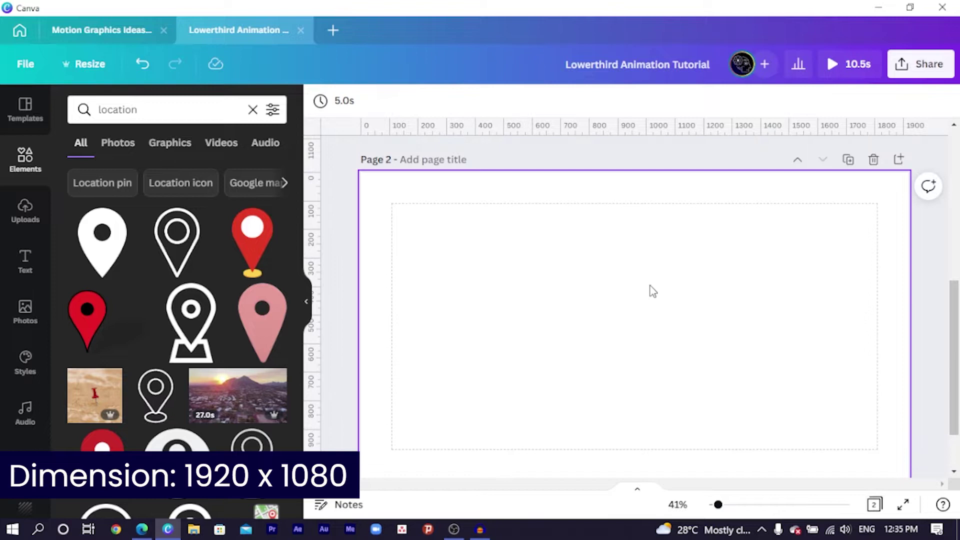
{"action": "scroll", "coordinate": [651, 290], "scroll_direction": "down", "scroll_amount": 2}
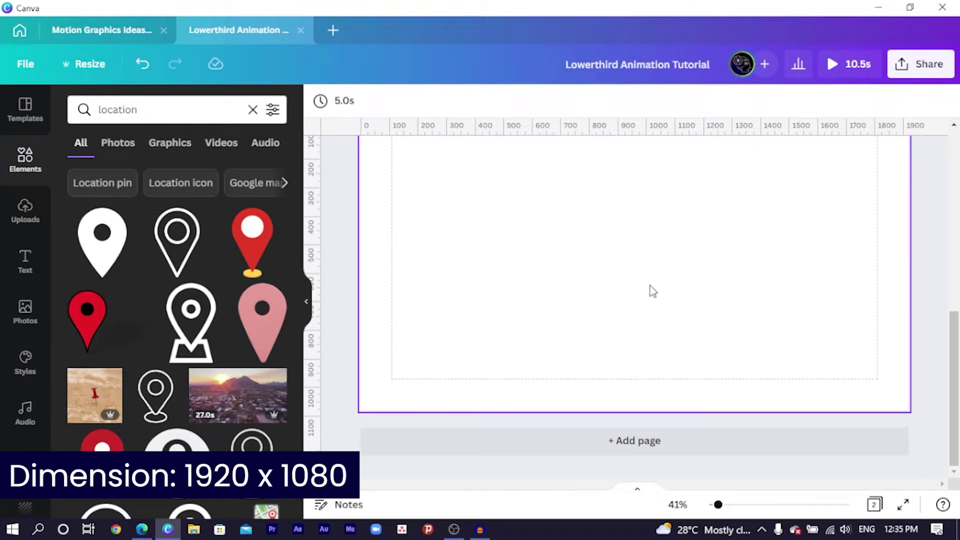
{"action": "scroll", "coordinate": [651, 290], "scroll_direction": "up", "scroll_amount": 2}
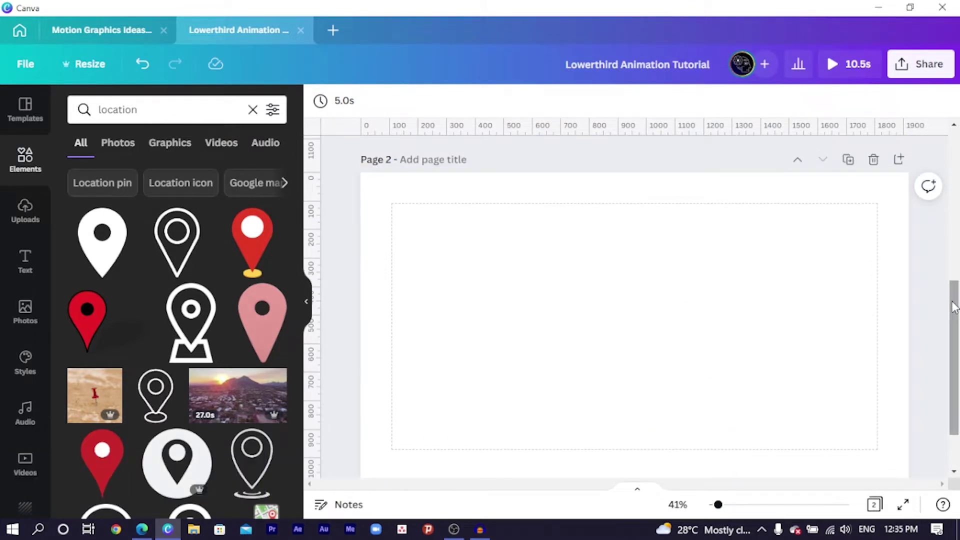
{"action": "left_click_drag", "start_coordinate": [954, 306], "coordinate": [954, 311]}
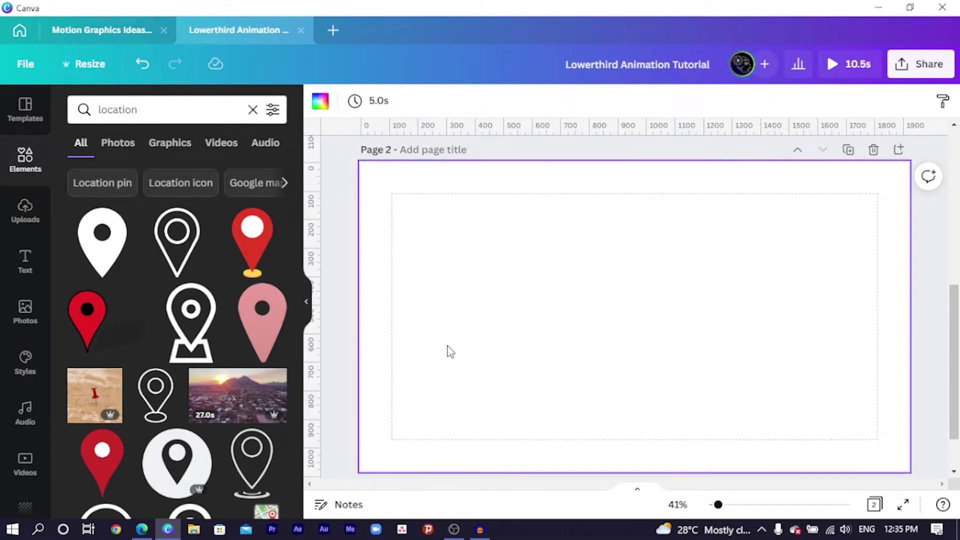
{"action": "key", "text": "r"}
{"action": "left_click_drag", "start_coordinate": [638, 361], "coordinate": [548, 286]}
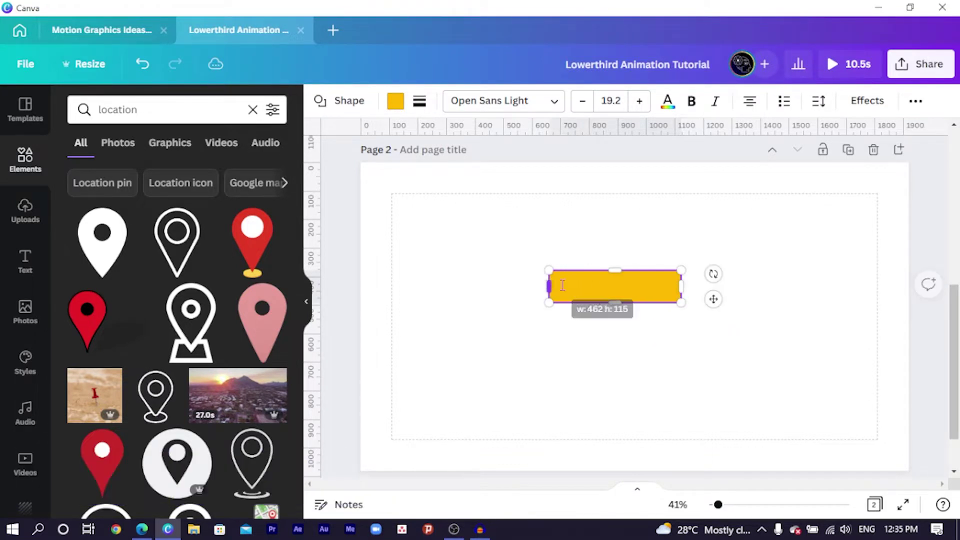
- Move the yellow bar right and down, and confirm its corner rounding is 0
{"action": "left_click", "coordinate": [670, 347]}
{"action": "left_click_drag", "start_coordinate": [634, 287], "coordinate": [700, 318]}
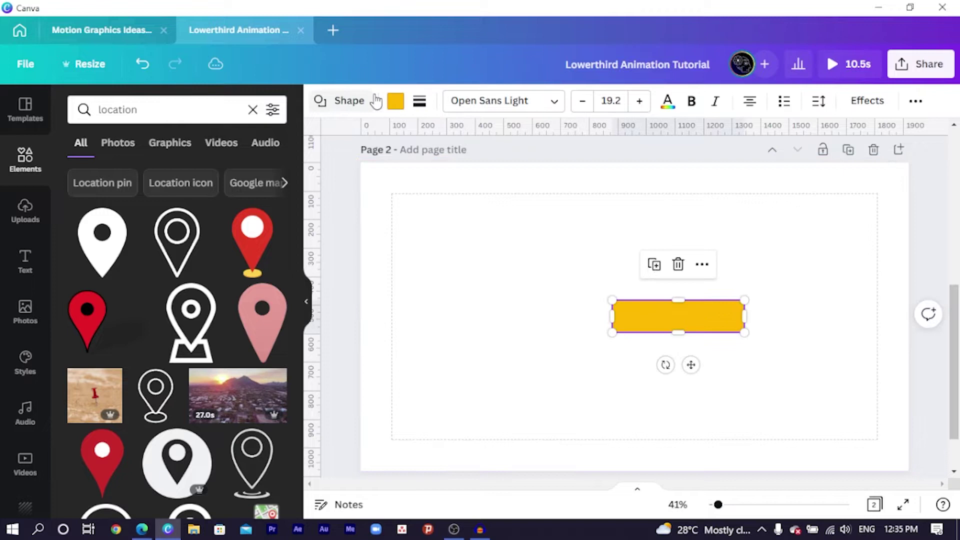
{"action": "left_click", "coordinate": [419, 103]}
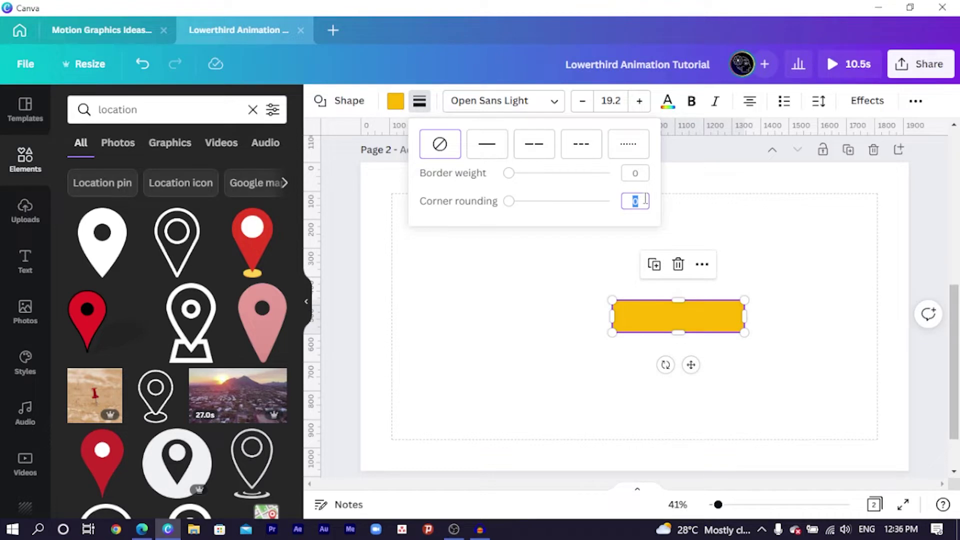
{"action": "left_click", "coordinate": [617, 354]}
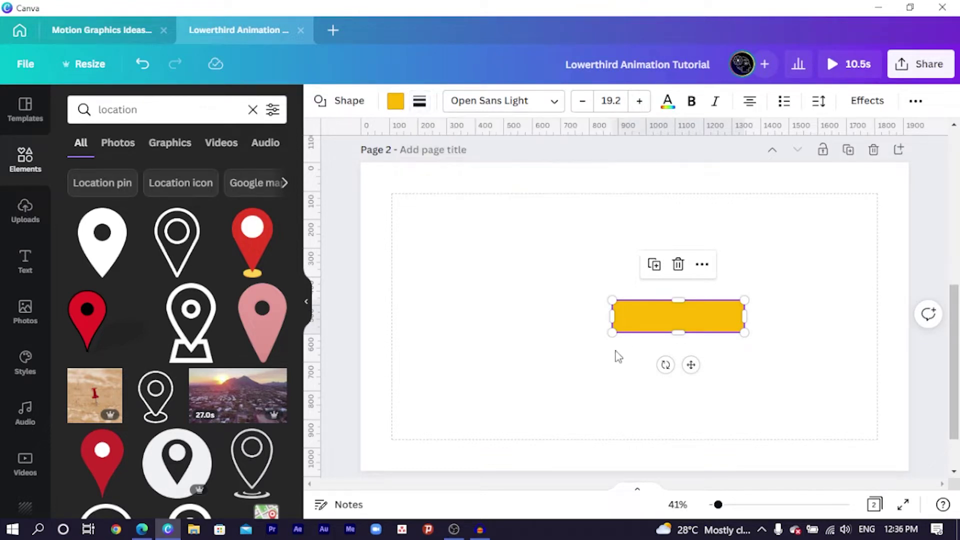
- Duplicate the yellow bar and shrink the copy into a small square on its left
{"action": "left_click", "coordinate": [668, 318]}
{"action": "key", "text": "ctrl+d"}
{"action": "left_click_drag", "start_coordinate": [697, 325], "coordinate": [556, 320]}
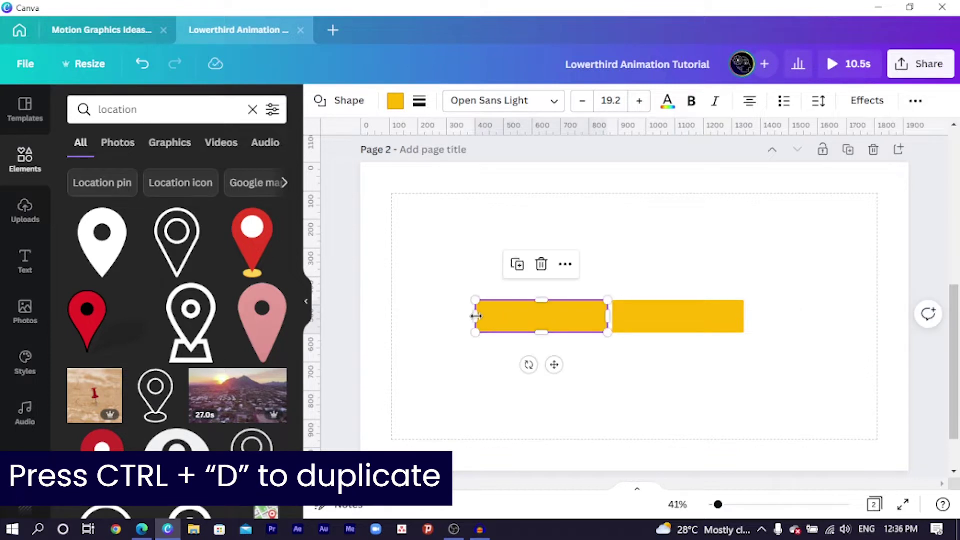
{"action": "left_click_drag", "start_coordinate": [476, 316], "coordinate": [574, 312]}
{"action": "left_click", "coordinate": [510, 386]}
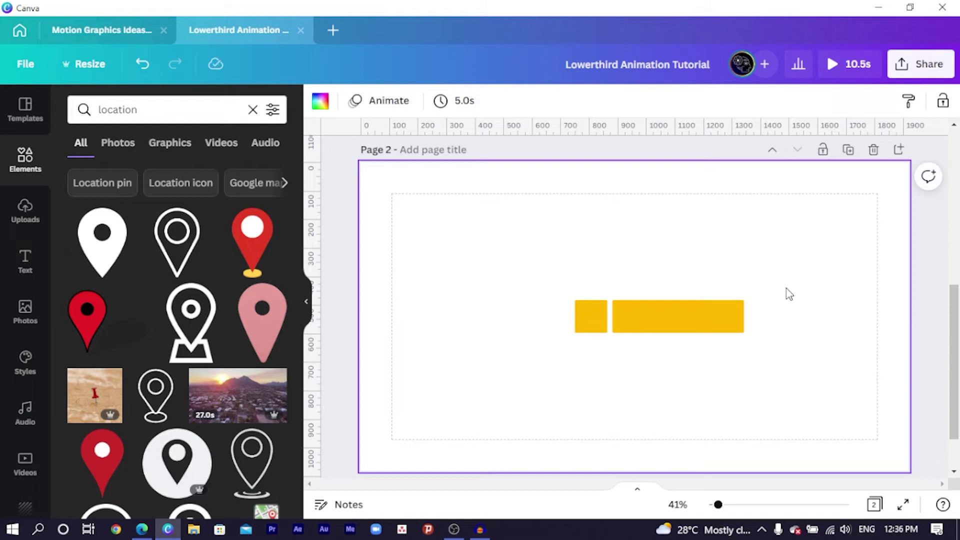
- Duplicate the square-and-bar pair into a second row just below
{"action": "left_click_drag", "start_coordinate": [787, 288], "coordinate": [452, 369]}
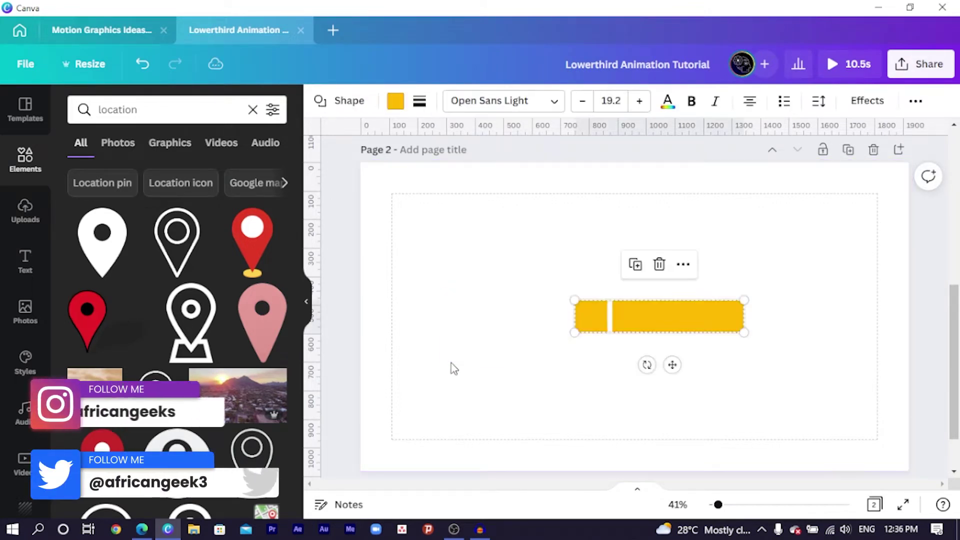
{"action": "left_click_drag", "start_coordinate": [687, 328], "coordinate": [678, 359]}
{"action": "left_click", "coordinate": [475, 365]}
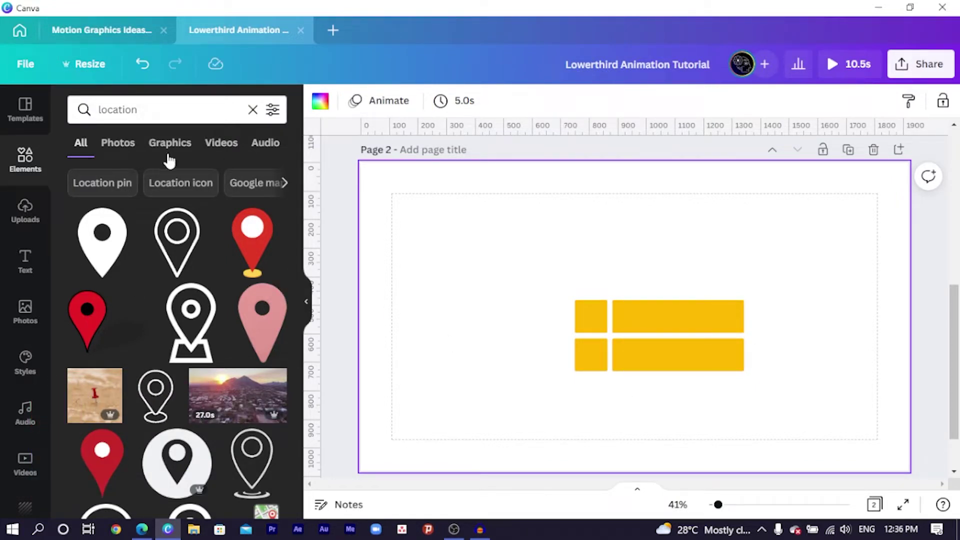
- Search Elements for 'facebook' and add the circular Facebook logo to the page
{"action": "left_click", "coordinate": [152, 109]}
{"action": "double_click", "coordinate": [153, 109]}
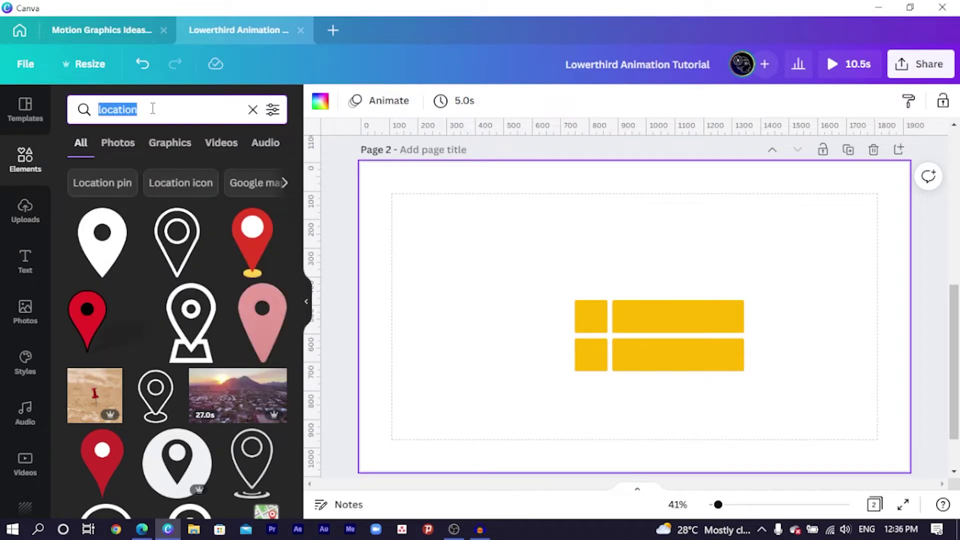
{"action": "type", "text": "facebook"}
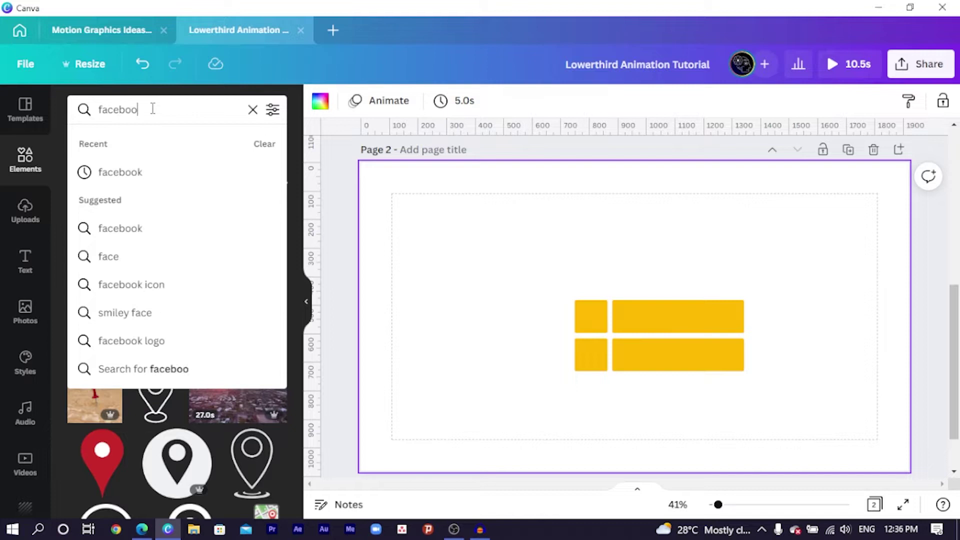
{"action": "key", "text": "Return"}
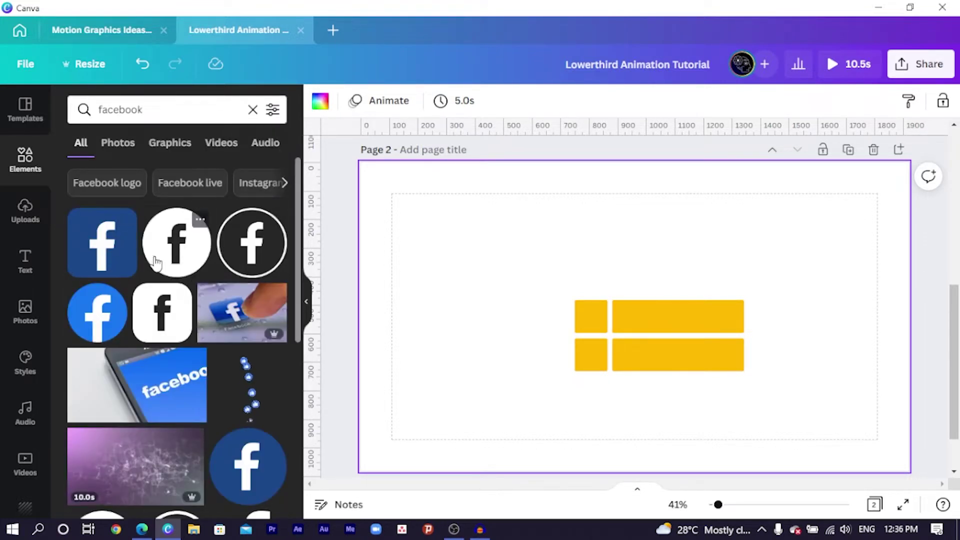
{"action": "left_click", "coordinate": [156, 261]}
- Resize the Facebook logo to 82x82 and place it in the upper-left yellow square
{"action": "left_click_drag", "start_coordinate": [696, 255], "coordinate": [600, 354]}
{"action": "scroll", "coordinate": [585, 364], "scroll_direction": "up", "scroll_amount": 4}
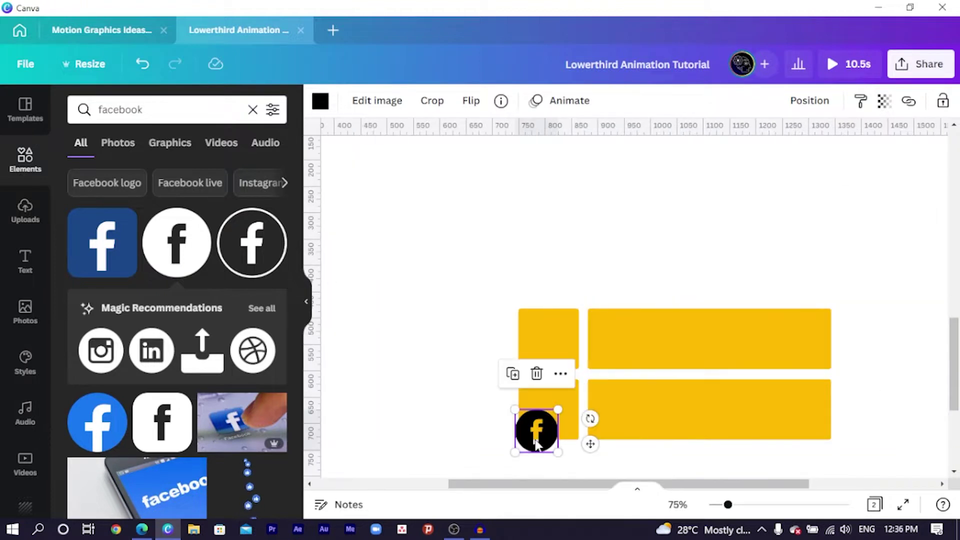
{"action": "left_click_drag", "start_coordinate": [536, 444], "coordinate": [547, 345]}
{"action": "left_click", "coordinate": [440, 368]}
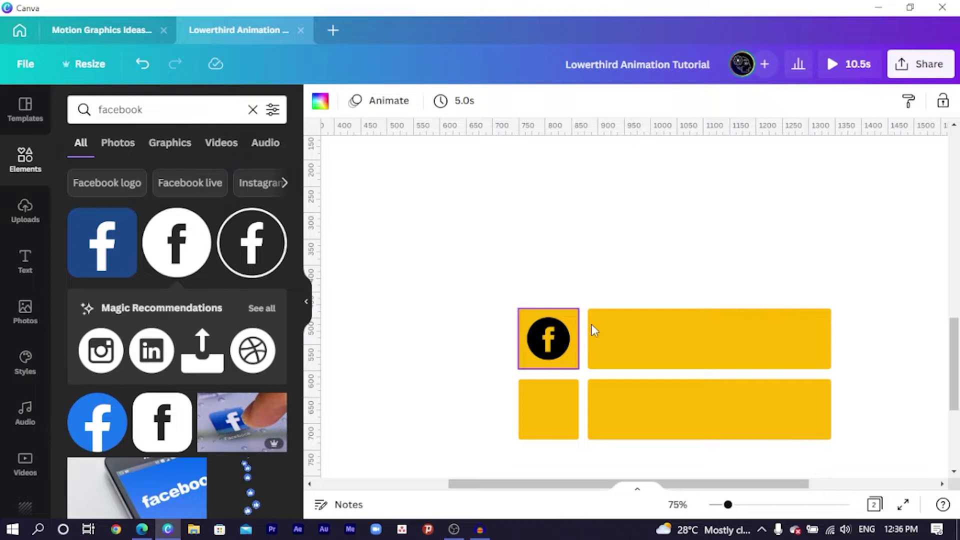
- Change the Facebook logo's colour from black to white
{"action": "left_click", "coordinate": [548, 348]}
{"action": "left_click", "coordinate": [320, 100]}
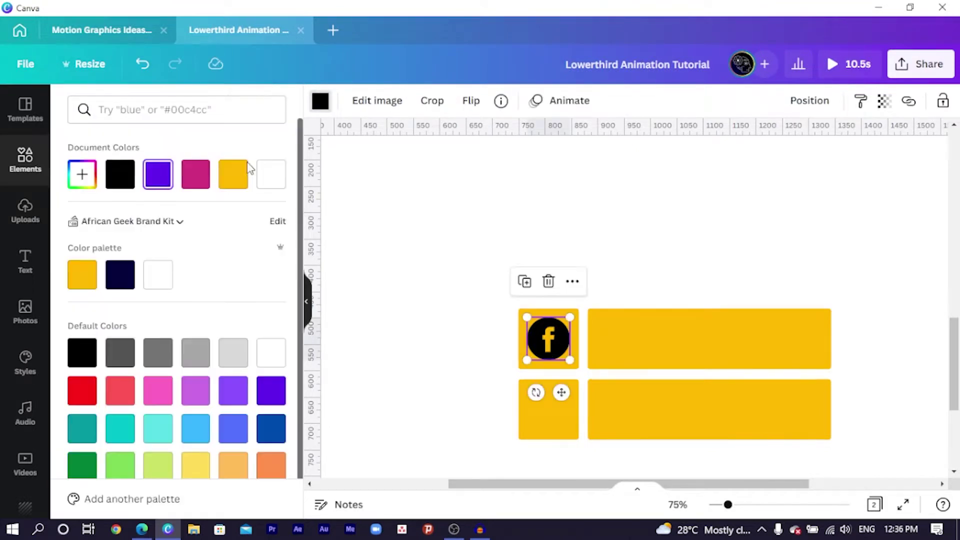
{"action": "scroll", "coordinate": [222, 260], "scroll_direction": "down", "scroll_amount": 1}
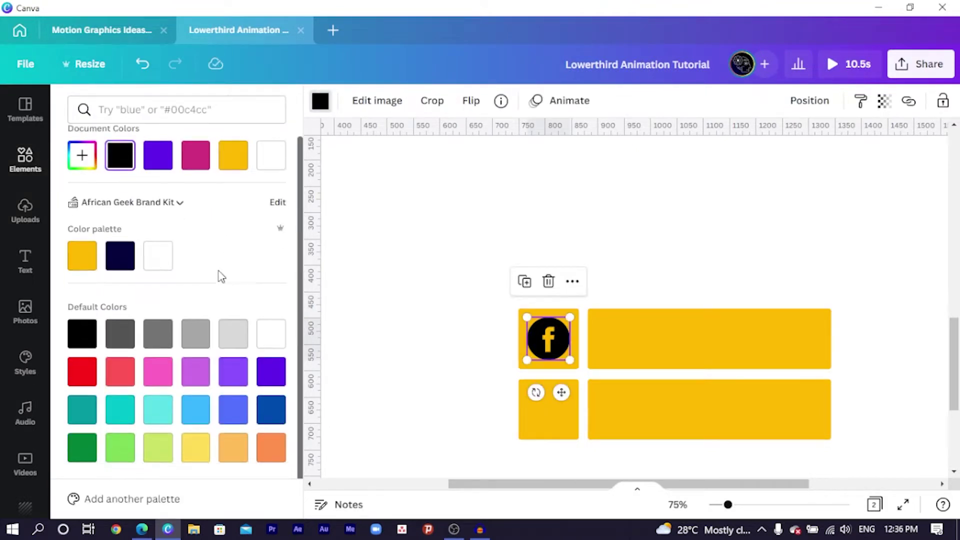
{"action": "left_click", "coordinate": [271, 333]}
{"action": "scroll", "coordinate": [499, 327], "scroll_direction": "up", "scroll_amount": 5}
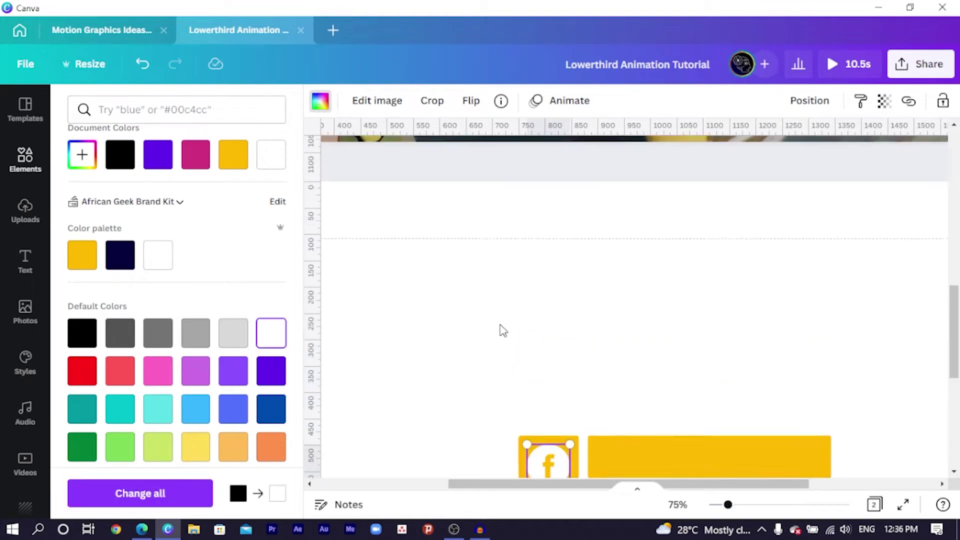
{"action": "scroll", "coordinate": [452, 243], "scroll_direction": "up", "scroll_amount": 3}
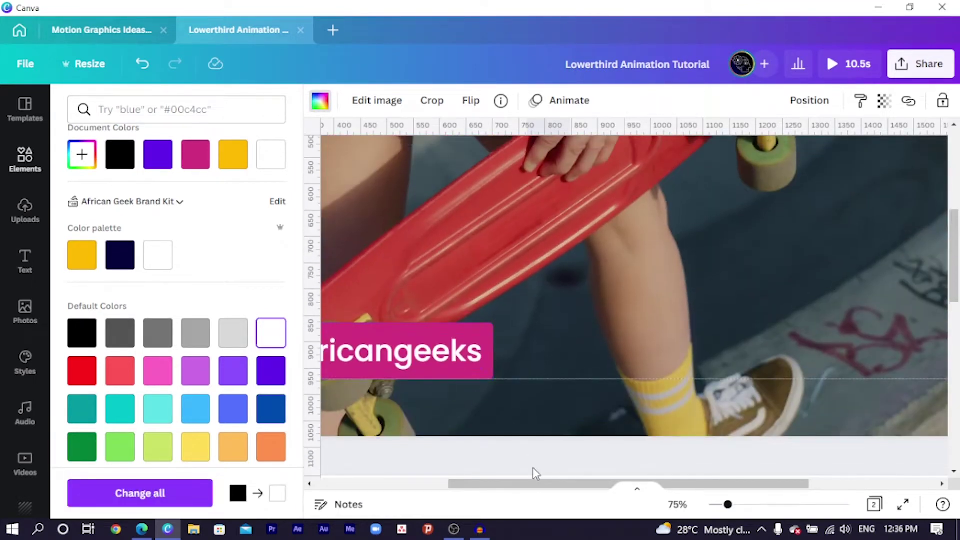
{"action": "scroll", "coordinate": [530, 450], "scroll_direction": "down", "scroll_amount": 6}
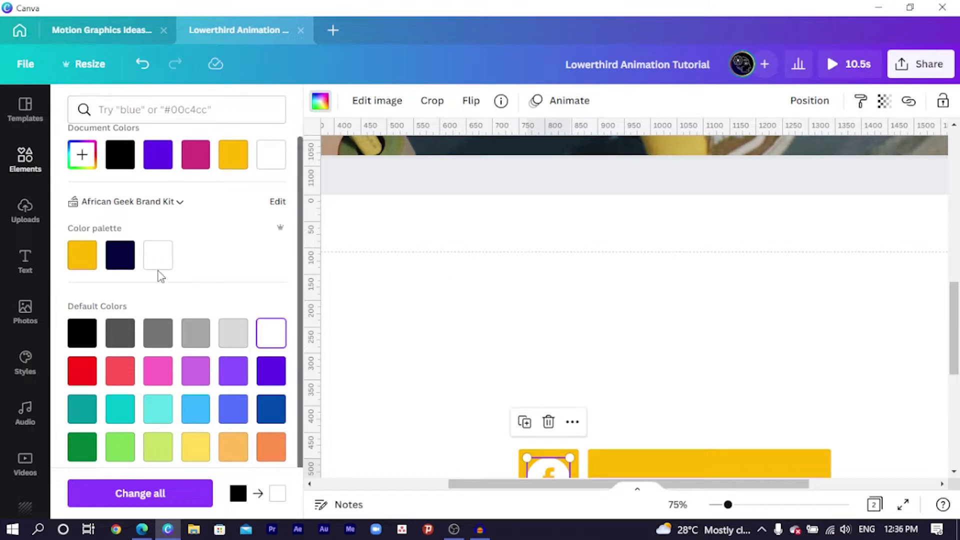
- Search Photos for 'facebook' and place a shrunken Facebook photo on page 2
{"action": "key", "text": "Escape"}
{"action": "left_click", "coordinate": [30, 307]}
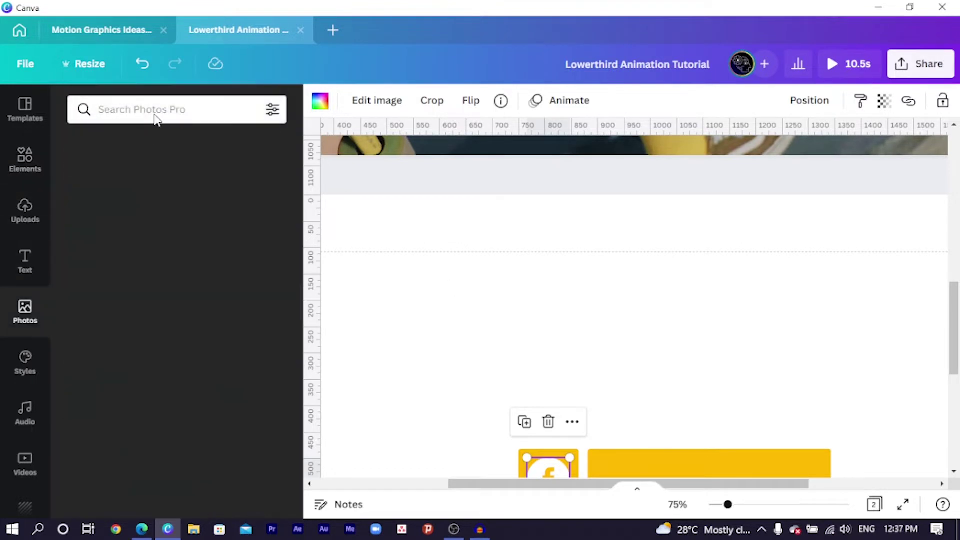
{"action": "left_click", "coordinate": [156, 111]}
{"action": "type", "text": "facebook"}
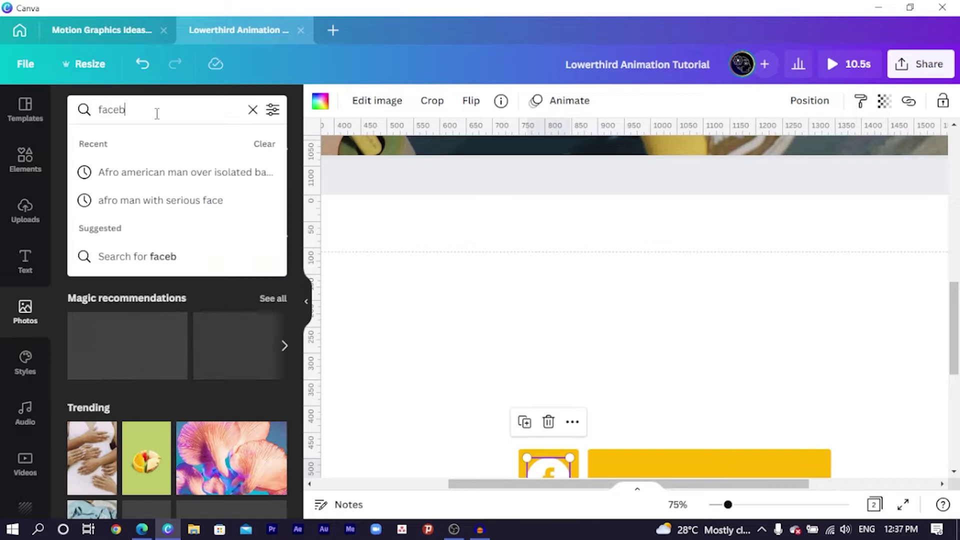
{"action": "key", "text": "Return"}
{"action": "scroll", "coordinate": [242, 318], "scroll_direction": "down", "scroll_amount": 5}
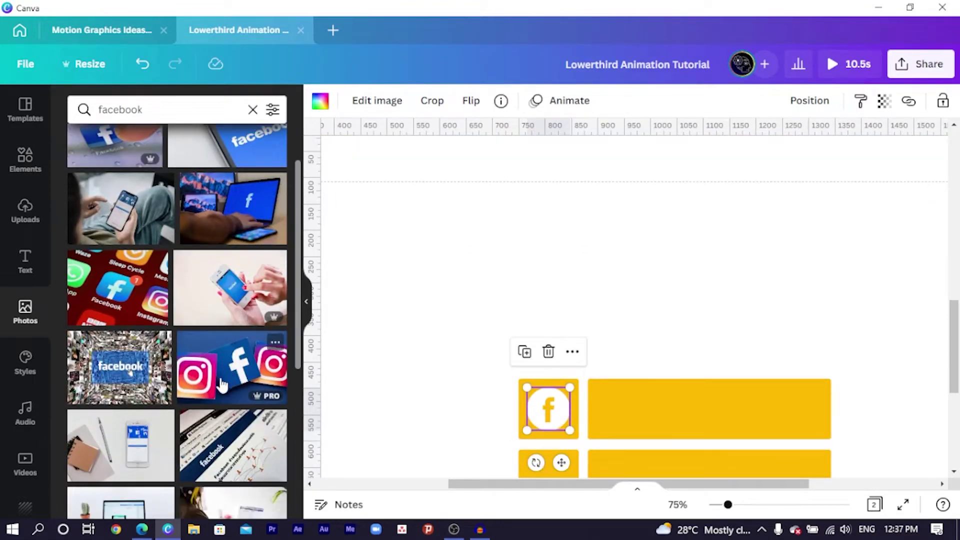
{"action": "left_click_drag", "start_coordinate": [225, 381], "coordinate": [470, 269]}
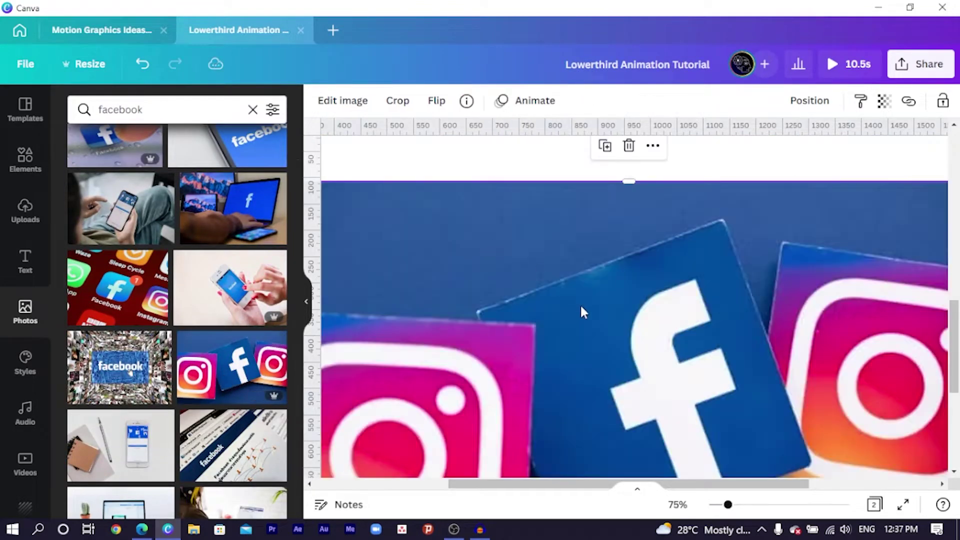
{"action": "scroll", "coordinate": [442, 206], "scroll_direction": "down", "scroll_amount": 5}
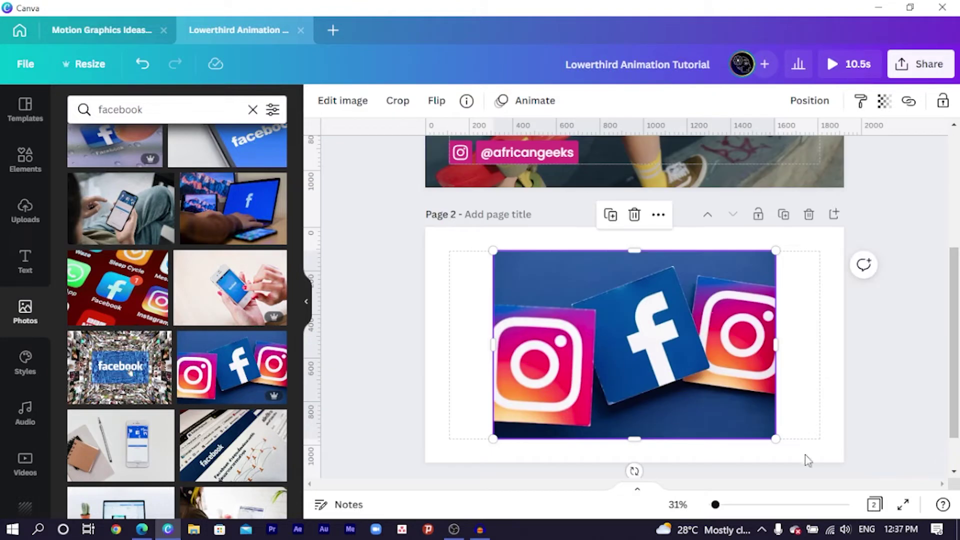
{"action": "left_click_drag", "start_coordinate": [775, 441], "coordinate": [571, 302]}
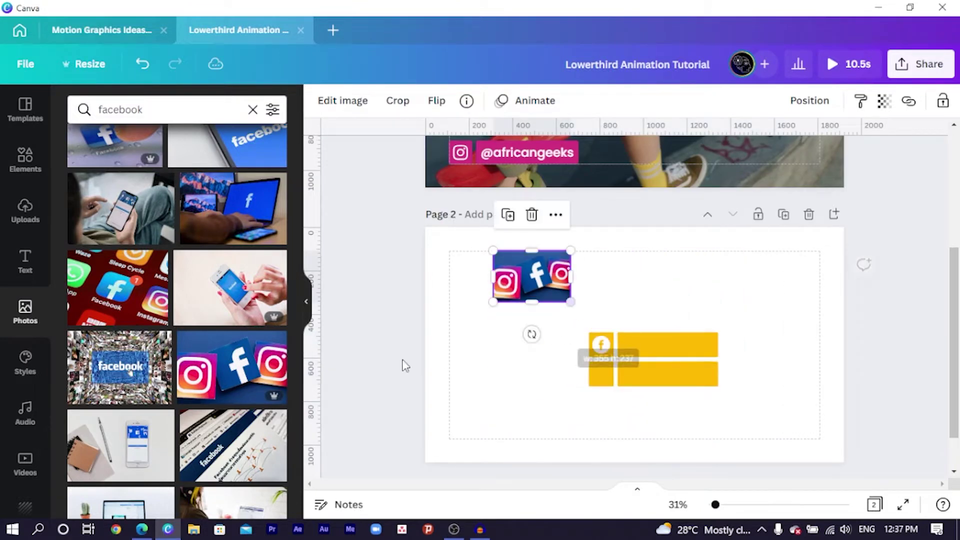
- Add a second Facebook photo and shrink it beside the first one
{"action": "scroll", "coordinate": [209, 316], "scroll_direction": "down", "scroll_amount": 5}
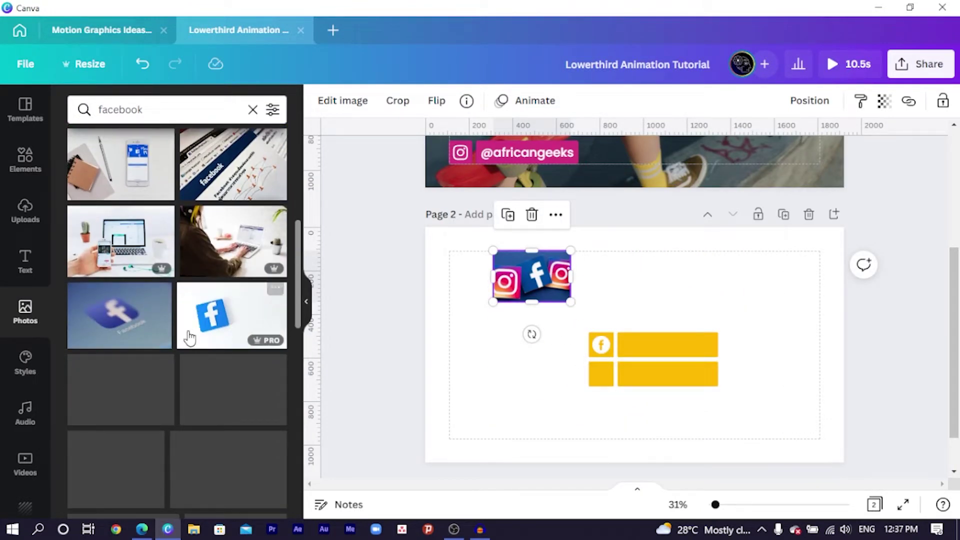
{"action": "scroll", "coordinate": [200, 330], "scroll_direction": "down", "scroll_amount": 1}
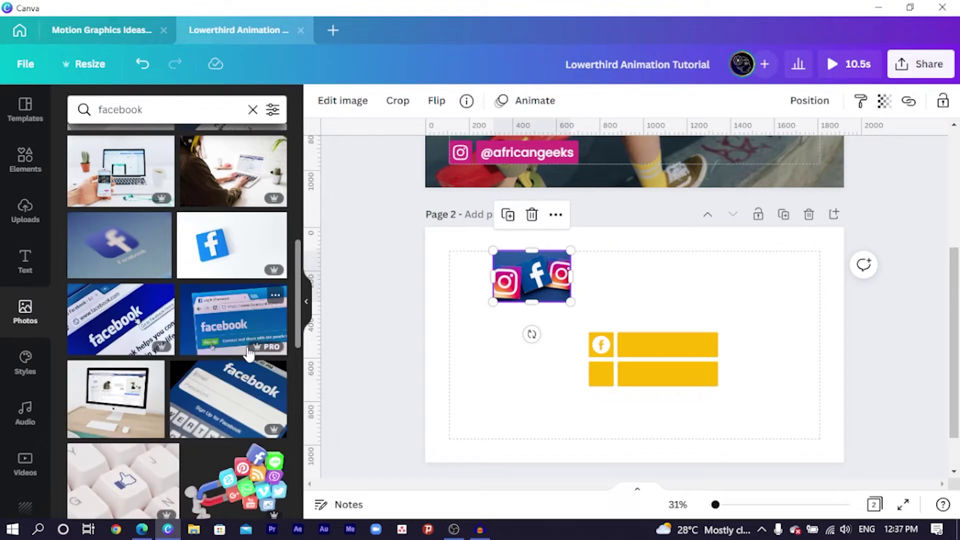
{"action": "left_click_drag", "start_coordinate": [232, 407], "coordinate": [609, 384]}
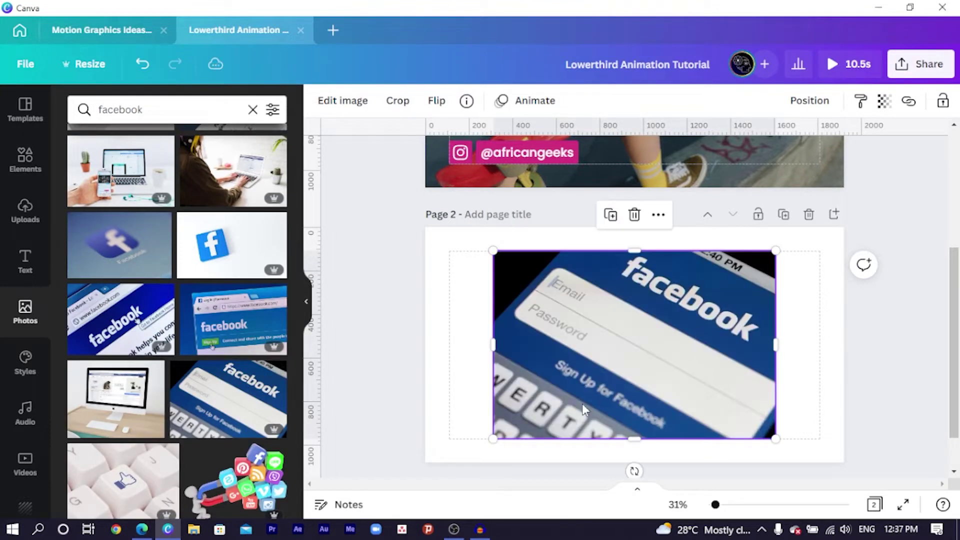
{"action": "left_click_drag", "start_coordinate": [494, 440], "coordinate": [620, 293]}
- Eyedrop dark blue #0C3F80 from the Facebook photo onto the upper bar and icon square
{"action": "left_click", "coordinate": [680, 340]}
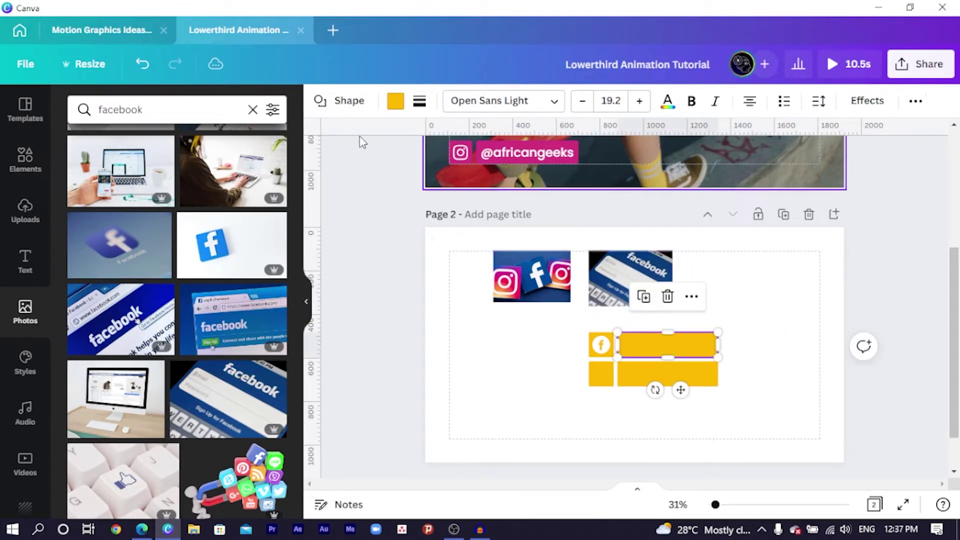
{"action": "left_click", "coordinate": [396, 105]}
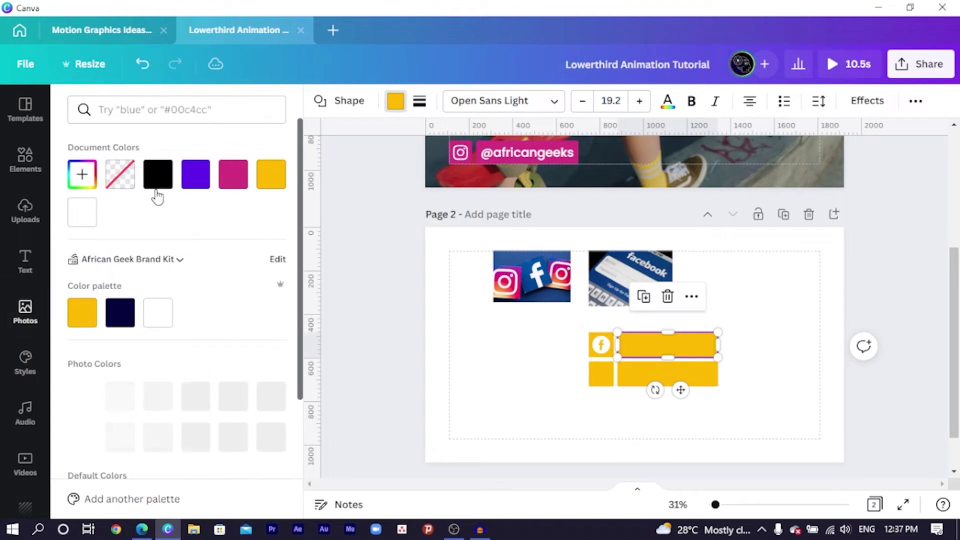
{"action": "left_click", "coordinate": [82, 174]}
{"action": "left_click", "coordinate": [260, 322]}
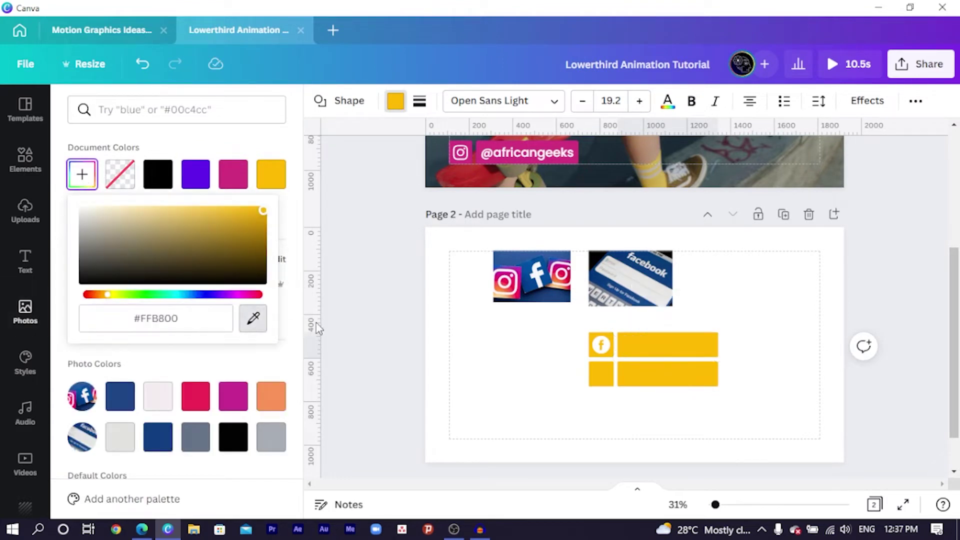
{"action": "left_click", "coordinate": [671, 277]}
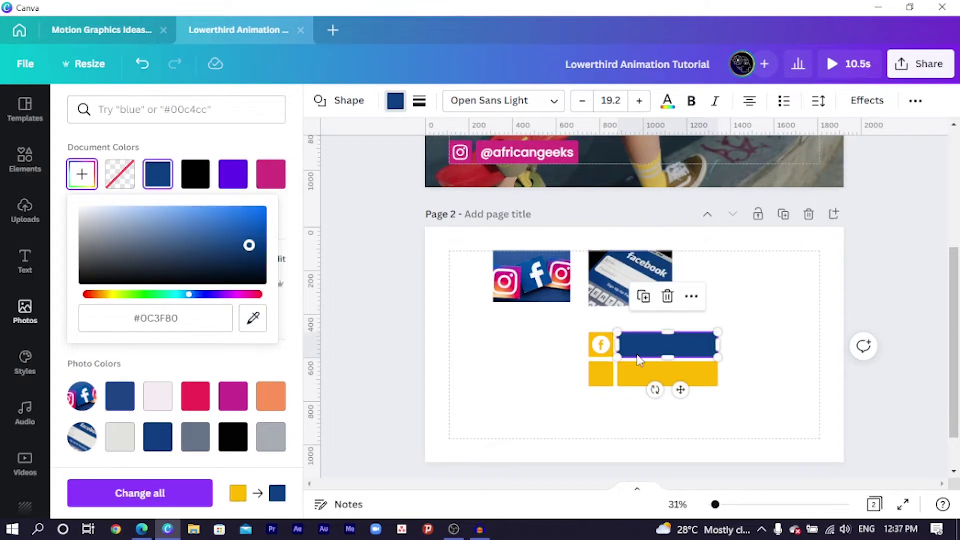
{"action": "left_click", "coordinate": [602, 345]}
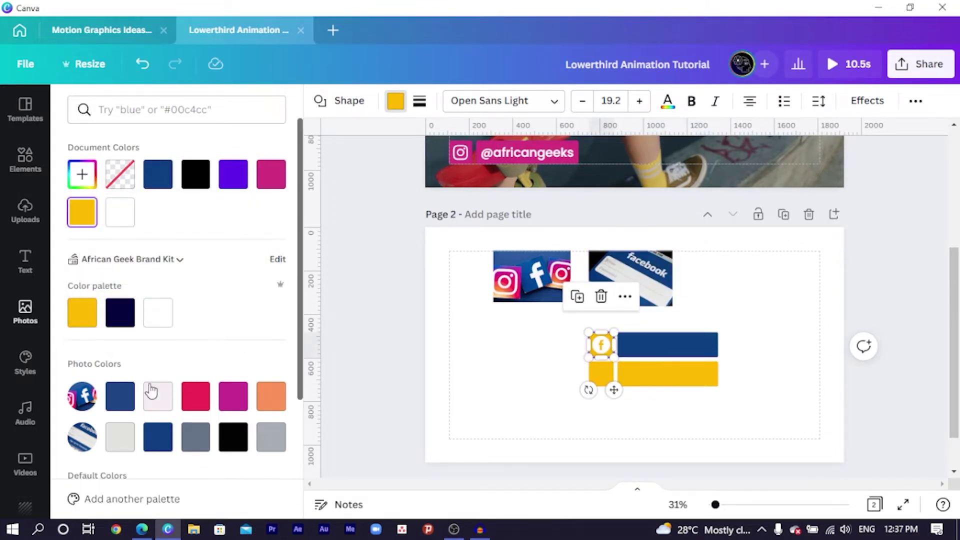
{"action": "left_click", "coordinate": [158, 173]}
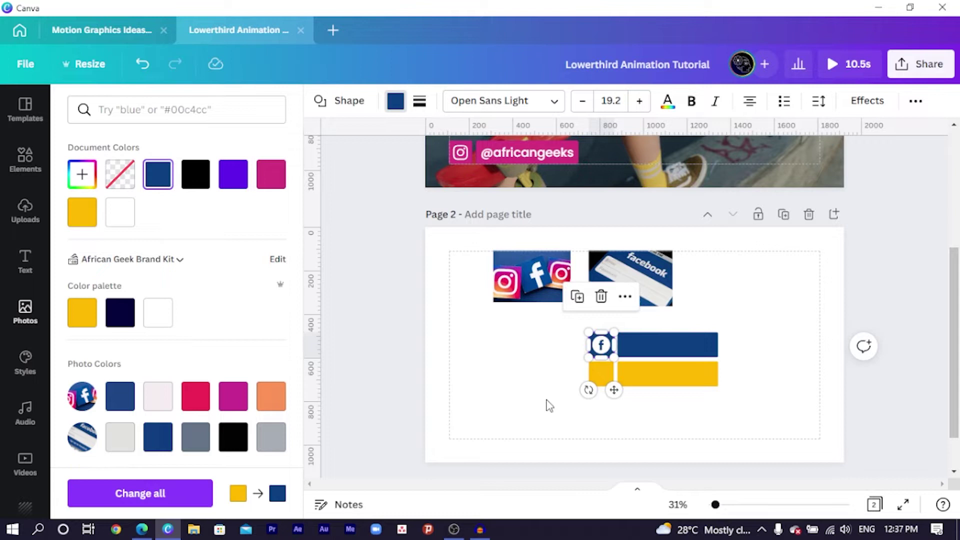
- Make the lower bar and its small square white, then delete both reference photos
{"action": "left_click", "coordinate": [660, 379]}
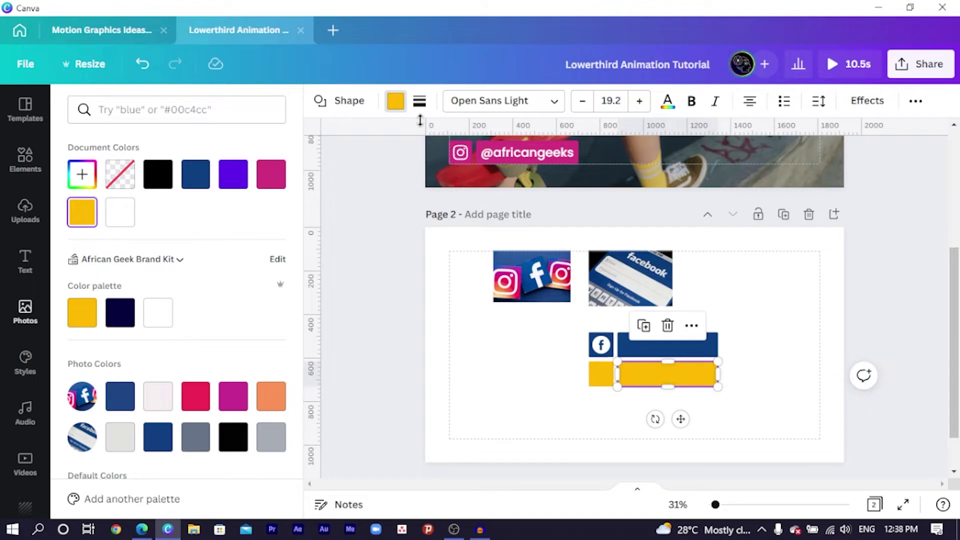
{"action": "left_click", "coordinate": [394, 106]}
{"action": "left_click", "coordinate": [394, 103]}
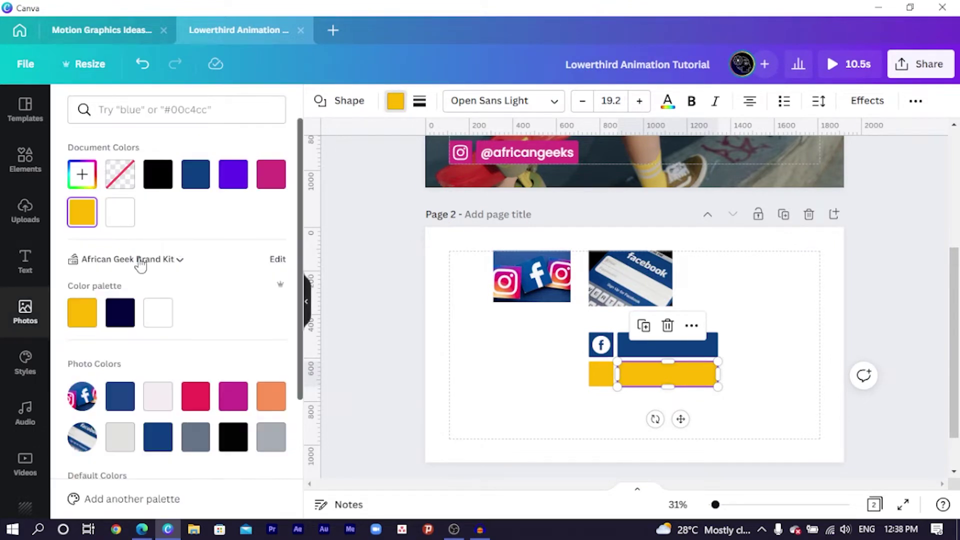
{"action": "left_click", "coordinate": [120, 210]}
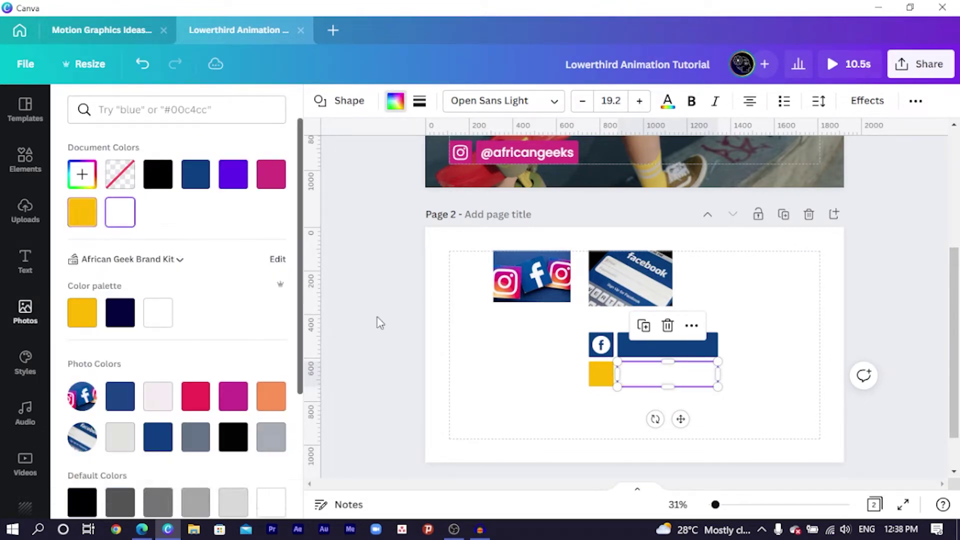
{"action": "left_click", "coordinate": [607, 380]}
{"action": "left_click", "coordinate": [126, 214]}
{"action": "left_click_drag", "start_coordinate": [420, 260], "coordinate": [656, 295]}
{"action": "key", "text": "Delete"}
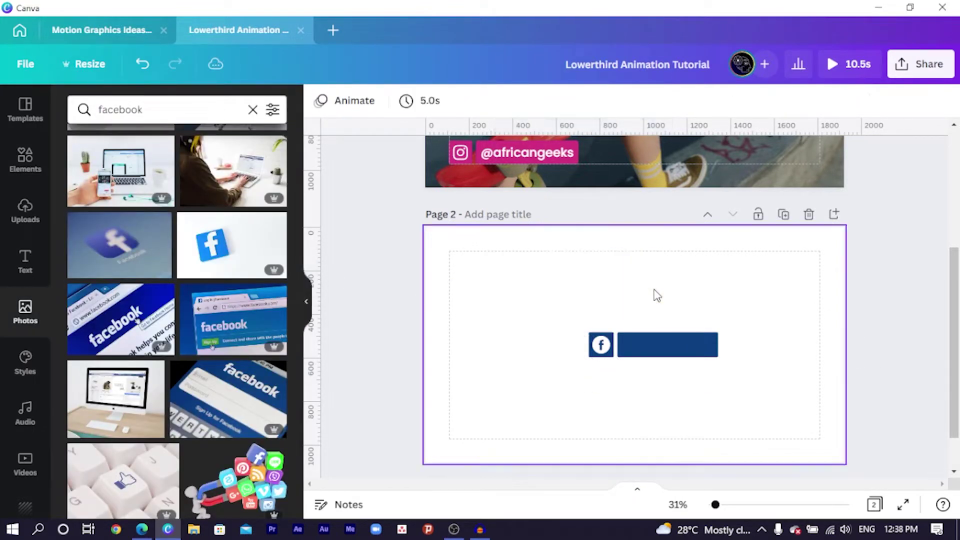
- Show all recently used stock videos, including skateboard, Sydney harbour and autumn forest clips
{"action": "scroll", "coordinate": [620, 297], "scroll_direction": "down", "scroll_amount": 1}
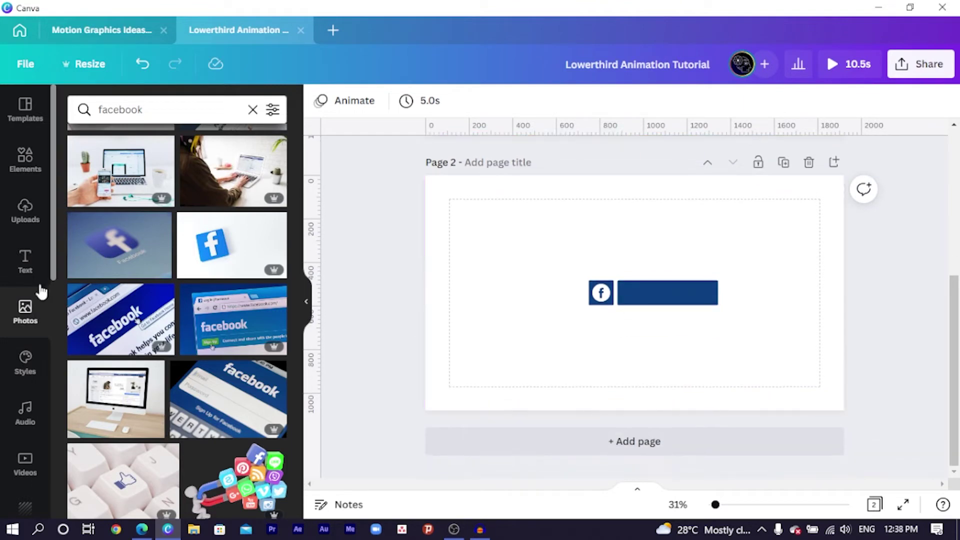
{"action": "scroll", "coordinate": [22, 400], "scroll_direction": "down", "scroll_amount": 2}
{"action": "left_click", "coordinate": [19, 400]}
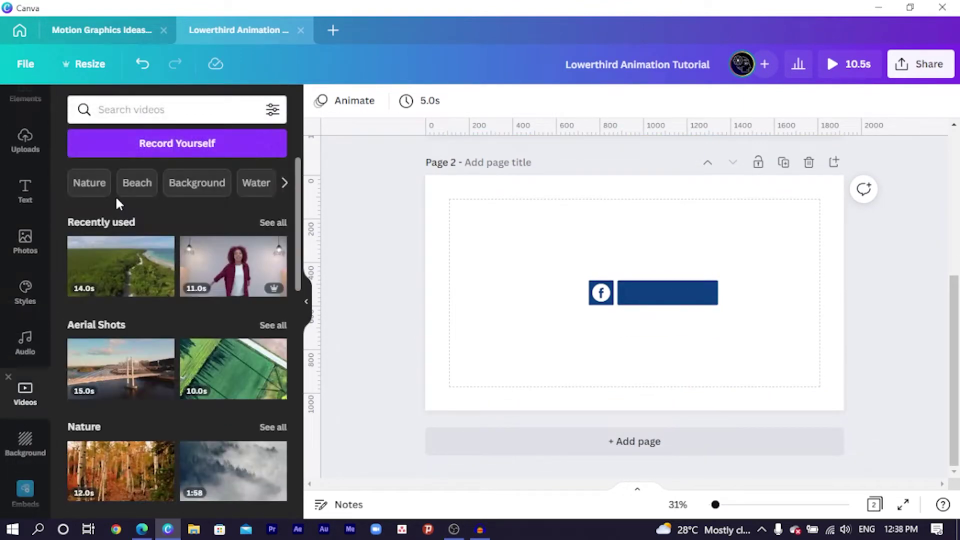
{"action": "left_click", "coordinate": [274, 225]}
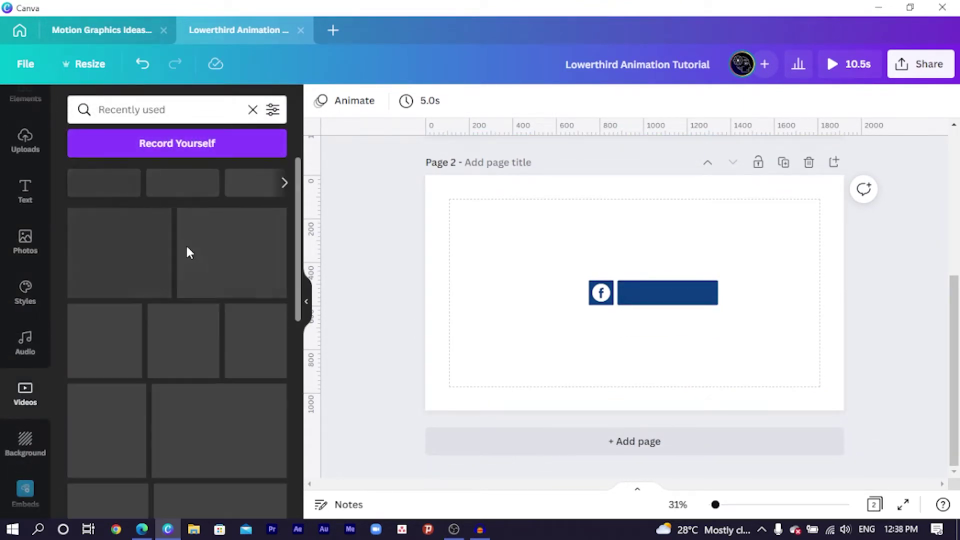
{"action": "scroll", "coordinate": [160, 296], "scroll_direction": "down", "scroll_amount": 1}
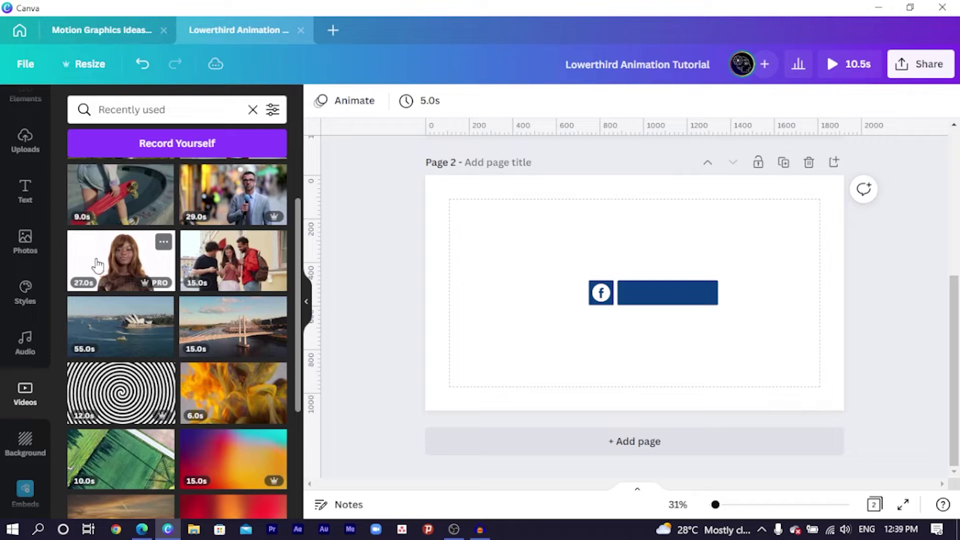
{"action": "scroll", "coordinate": [89, 288], "scroll_direction": "down", "scroll_amount": 6}
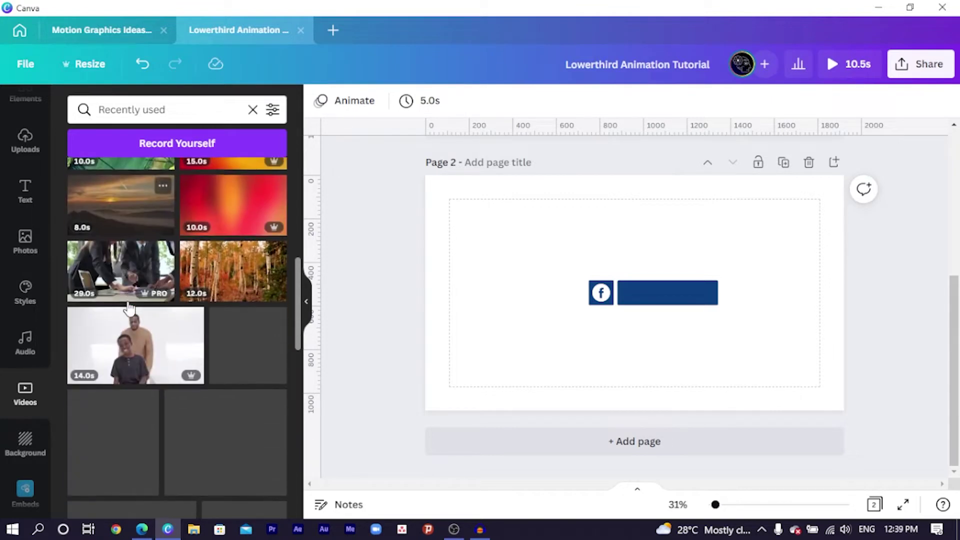
{"action": "scroll", "coordinate": [163, 311], "scroll_direction": "down", "scroll_amount": 2}
{"action": "scroll", "coordinate": [212, 307], "scroll_direction": "up", "scroll_amount": 5}
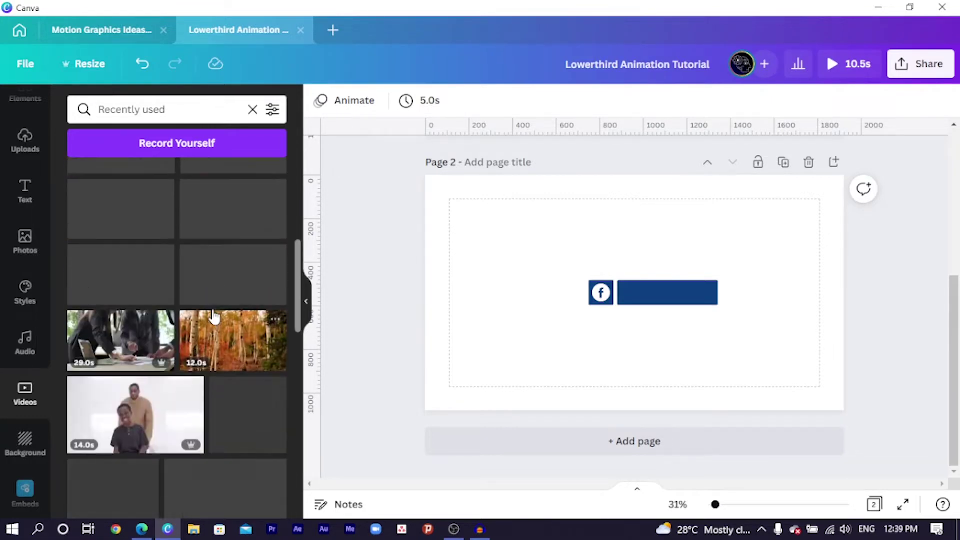
- Place the street reporter video on page 2 and bring the blue bars in front of the white bars
{"action": "left_click_drag", "start_coordinate": [250, 273], "coordinate": [435, 264]}
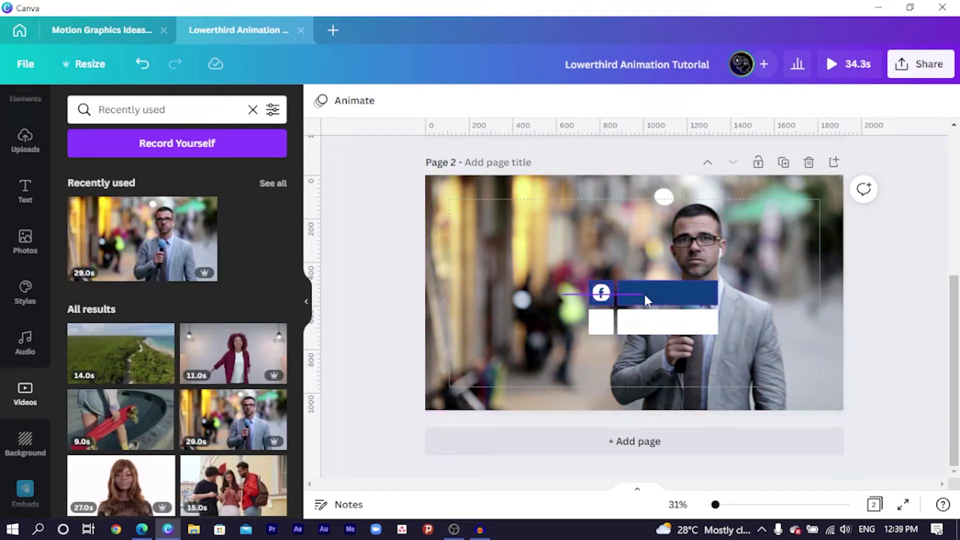
{"action": "left_click_drag", "start_coordinate": [649, 295], "coordinate": [653, 323]}
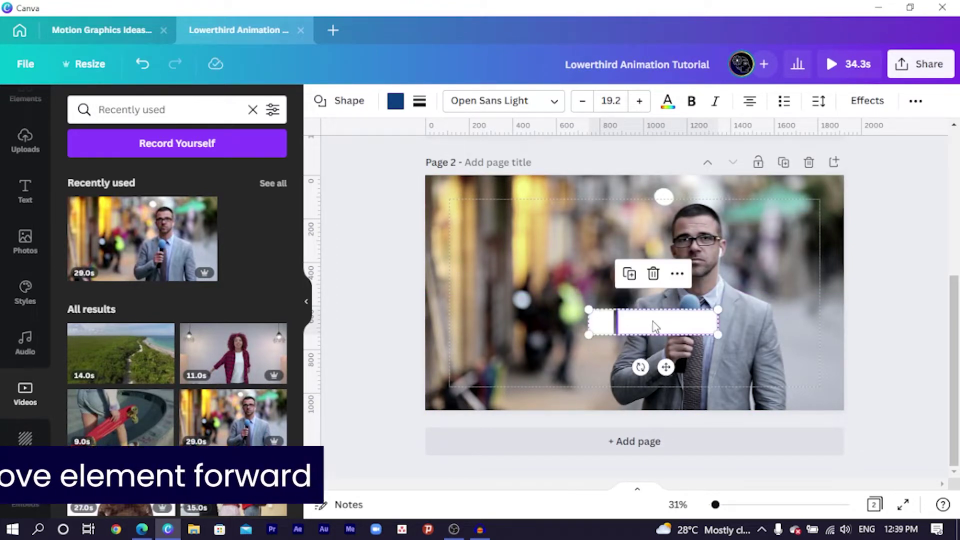
{"action": "key", "text": "ctrl+bracketright"}
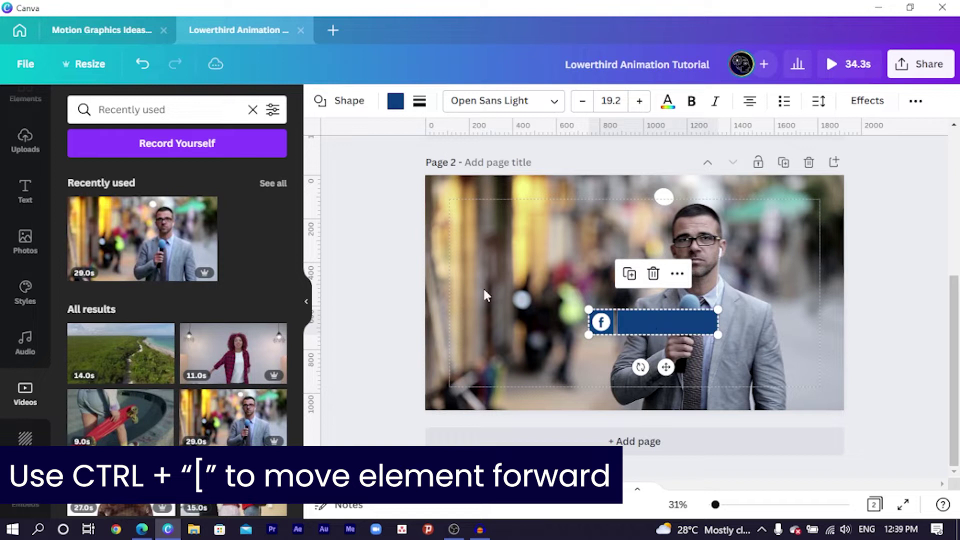
- Move the lower third to the video's bottom-left and select the background video
{"action": "left_click_drag", "start_coordinate": [653, 324], "coordinate": [512, 377]}
{"action": "left_click", "coordinate": [347, 347]}
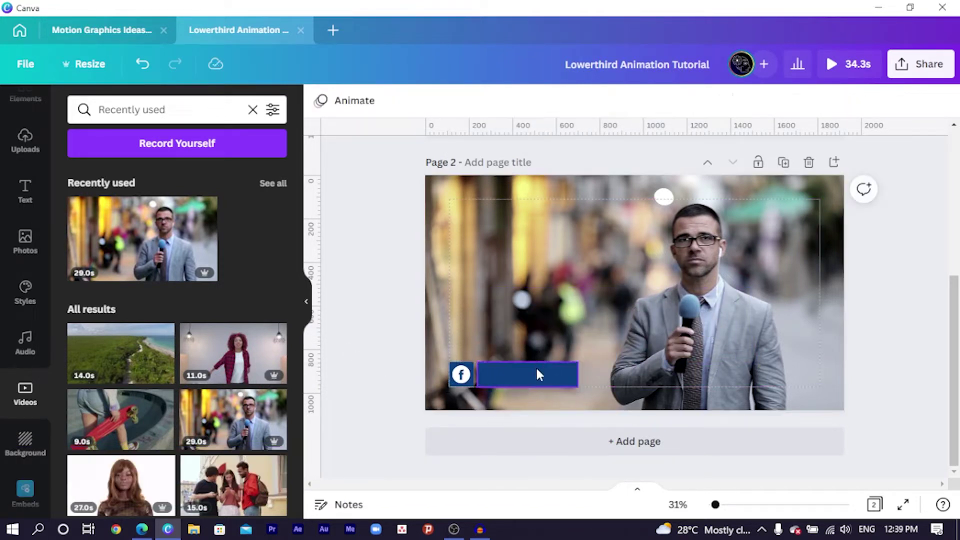
{"action": "left_click", "coordinate": [543, 279]}
- Add a new text box onto the blue Facebook bar and enlarge it to fit
{"action": "key", "text": "t"}
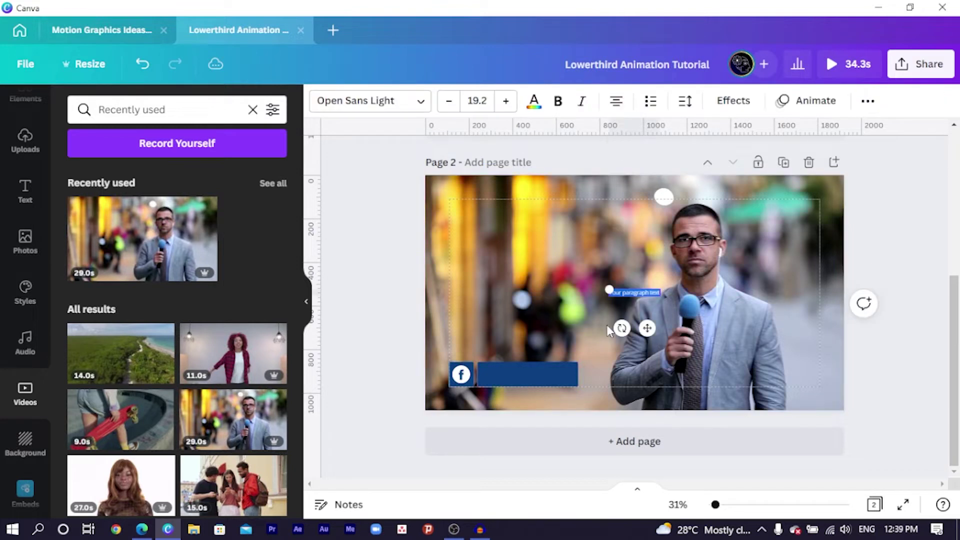
{"action": "left_click_drag", "start_coordinate": [629, 346], "coordinate": [505, 428]}
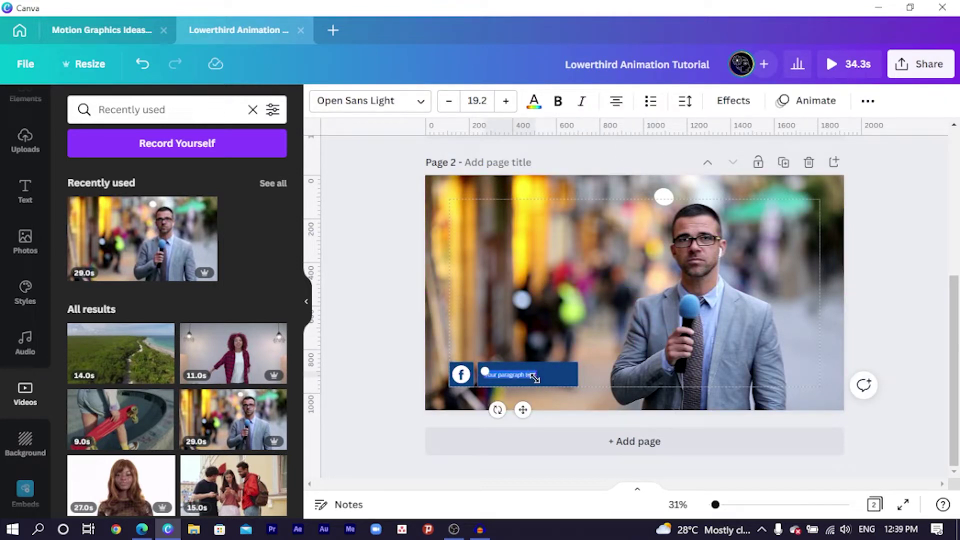
{"action": "left_click_drag", "start_coordinate": [534, 378], "coordinate": [536, 404]}
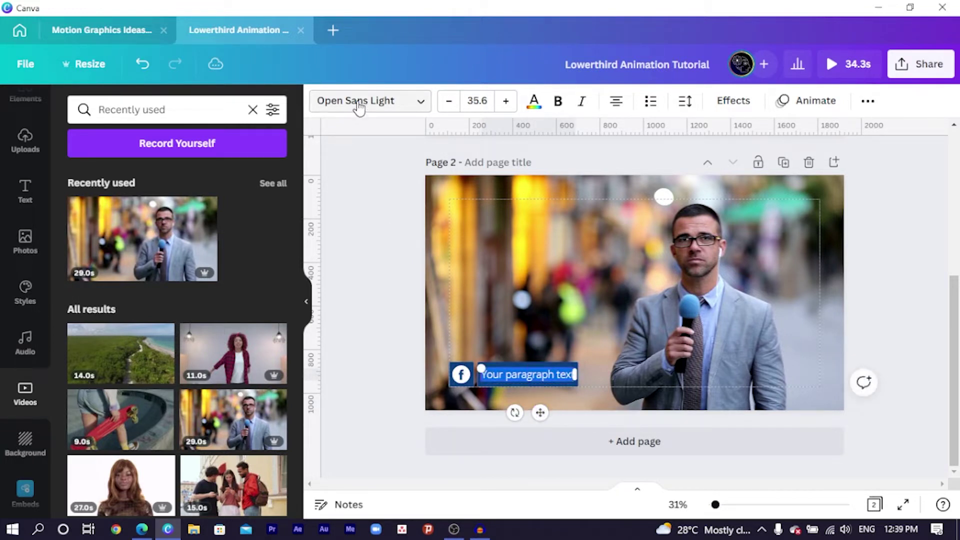
{"action": "left_click", "coordinate": [358, 104]}
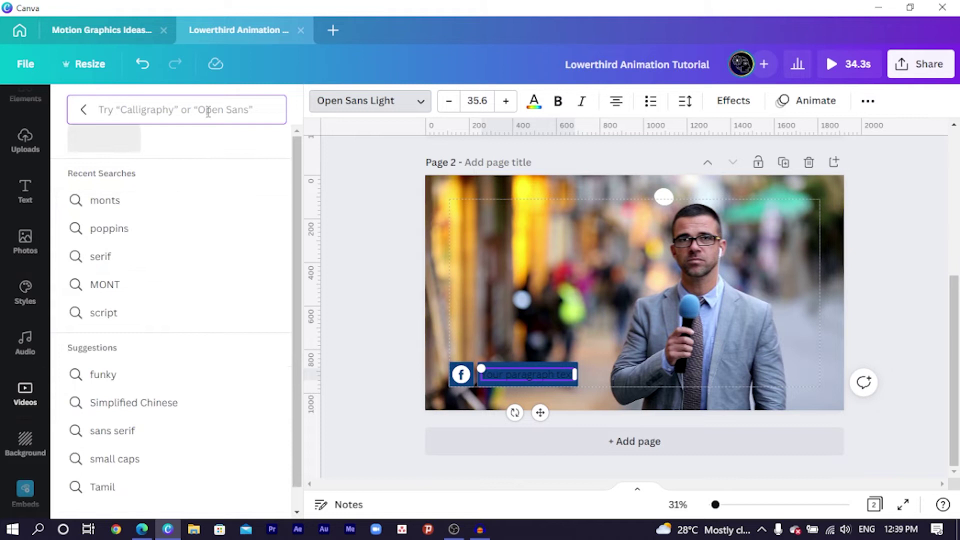
{"action": "type", "text": "poppins"}
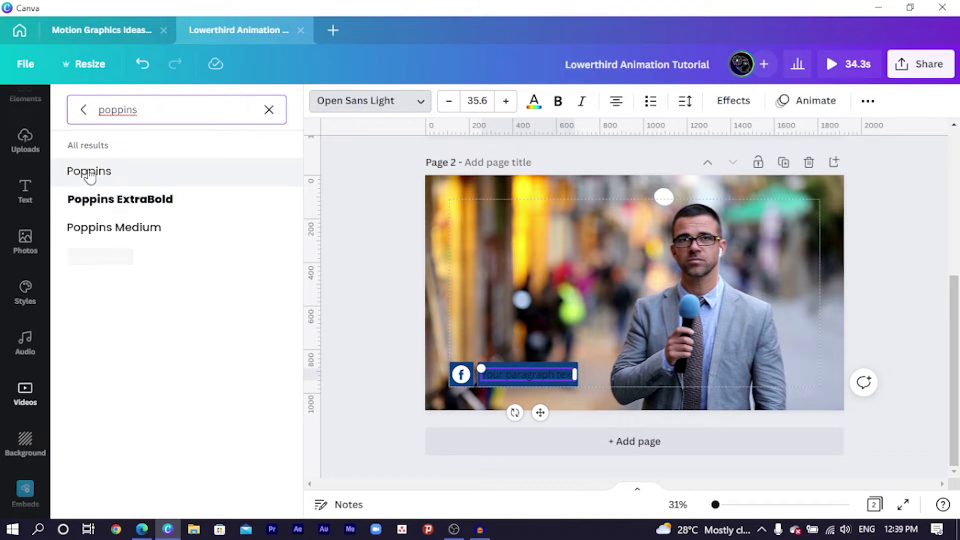
{"action": "left_click", "coordinate": [82, 226]}
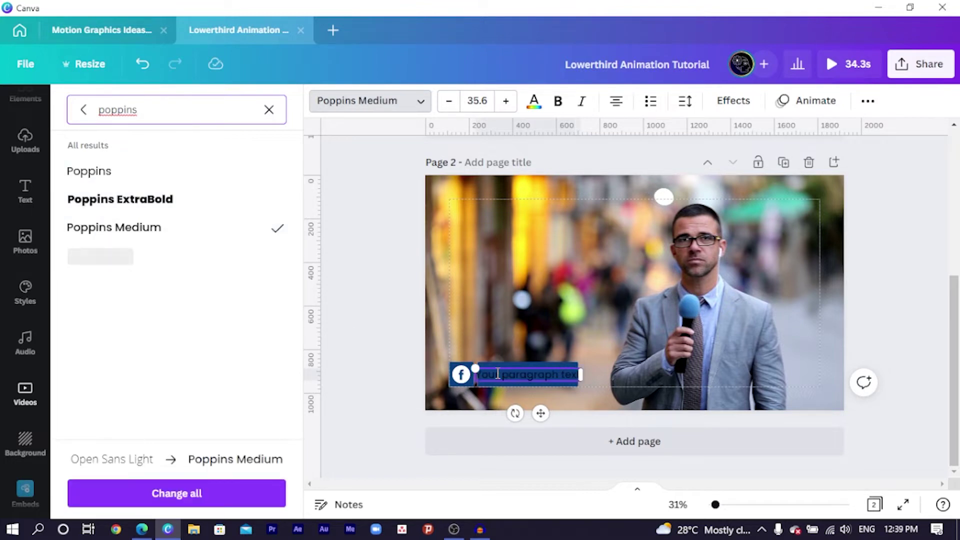
{"action": "key", "text": "BackSpace"}
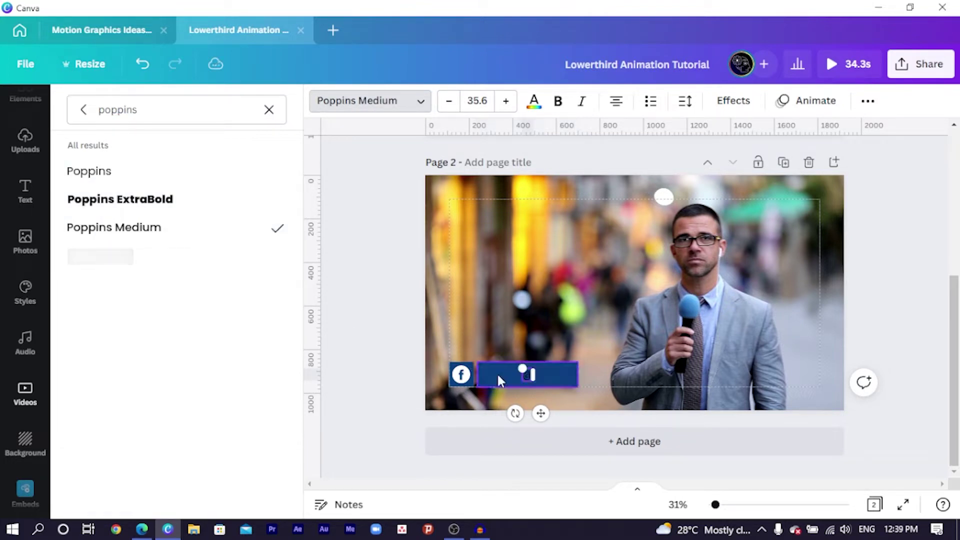
{"action": "type", "text": "@africanp"}
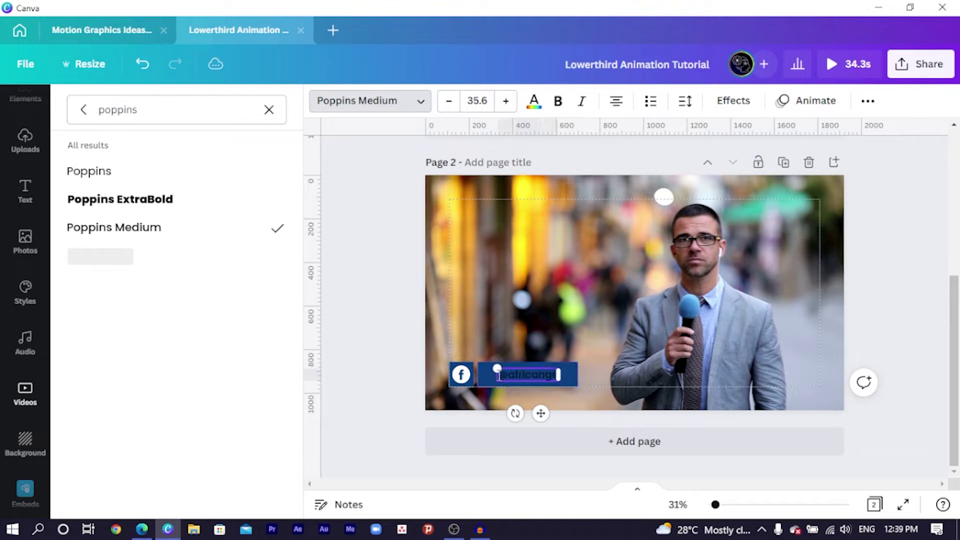
{"action": "type", "text": "eeks"}
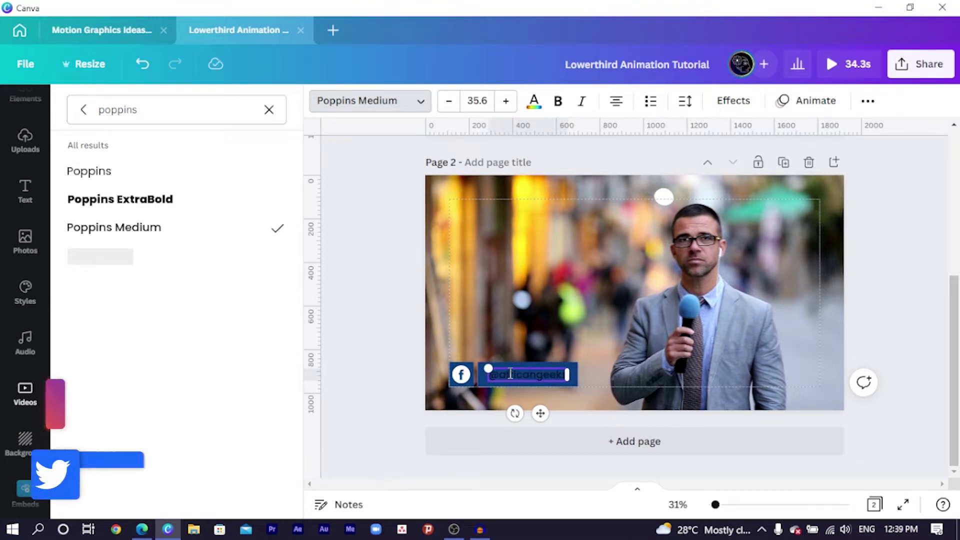
{"action": "left_click_drag", "start_coordinate": [487, 369], "coordinate": [476, 367]}
{"action": "key", "text": "Escape"}
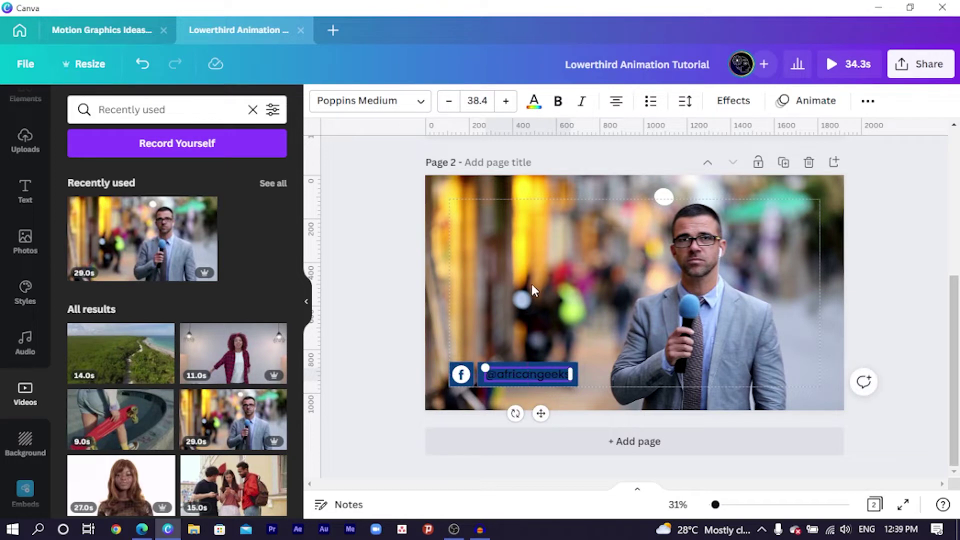
{"action": "left_click", "coordinate": [534, 103]}
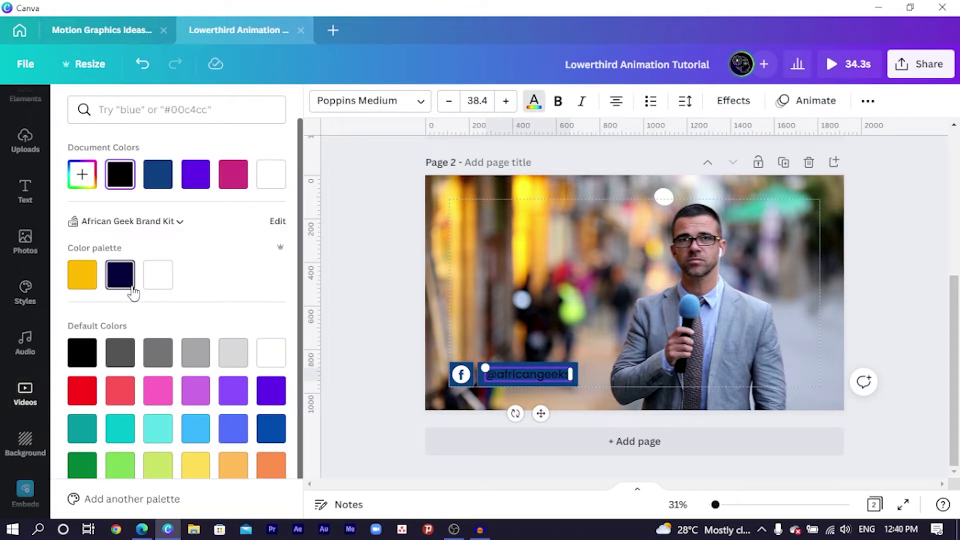
{"action": "left_click", "coordinate": [158, 274]}
{"action": "double_click", "coordinate": [551, 309]}
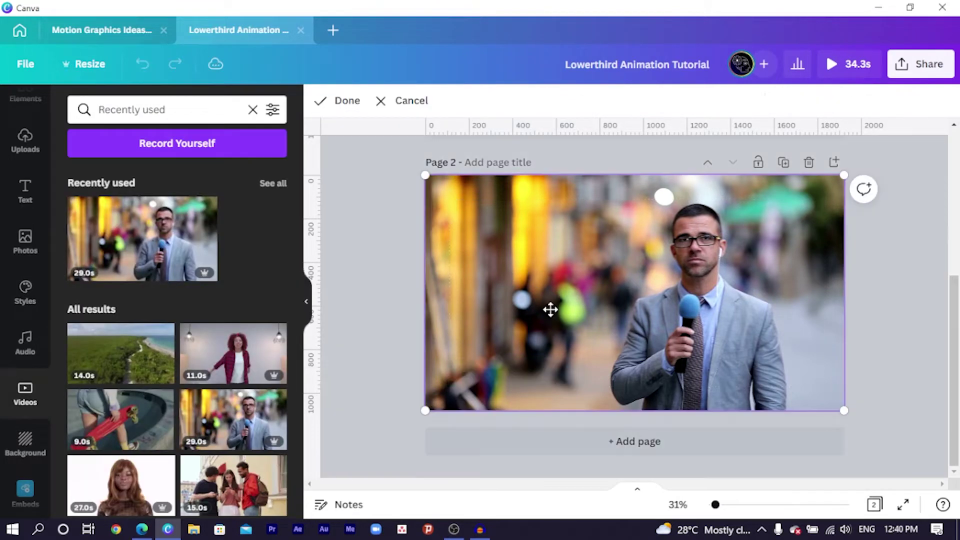
{"action": "left_click", "coordinate": [344, 100]}
{"action": "left_click", "coordinate": [400, 278]}
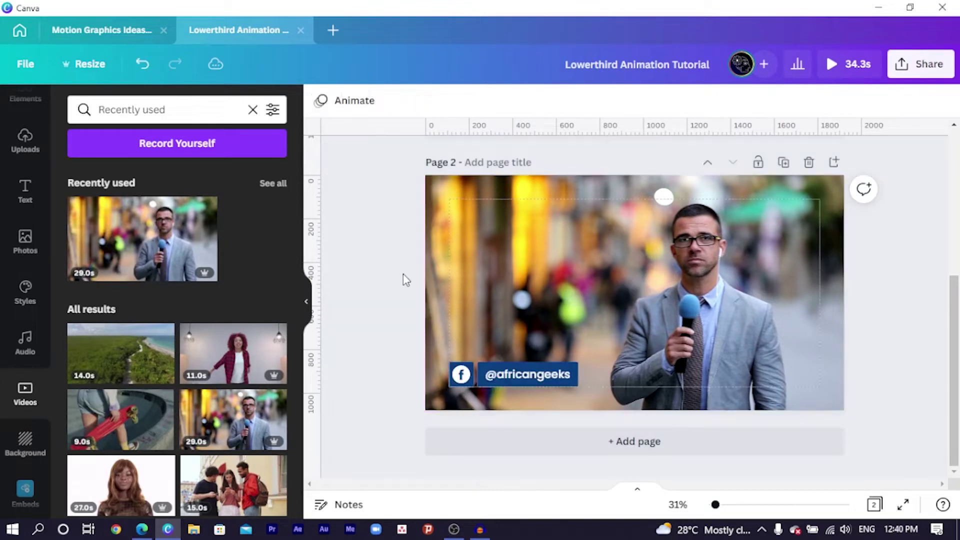
- Shrink the Facebook icon to 61 by 61
{"action": "scroll", "coordinate": [483, 391], "scroll_direction": "up", "scroll_amount": 3, "text": "ctrl"}
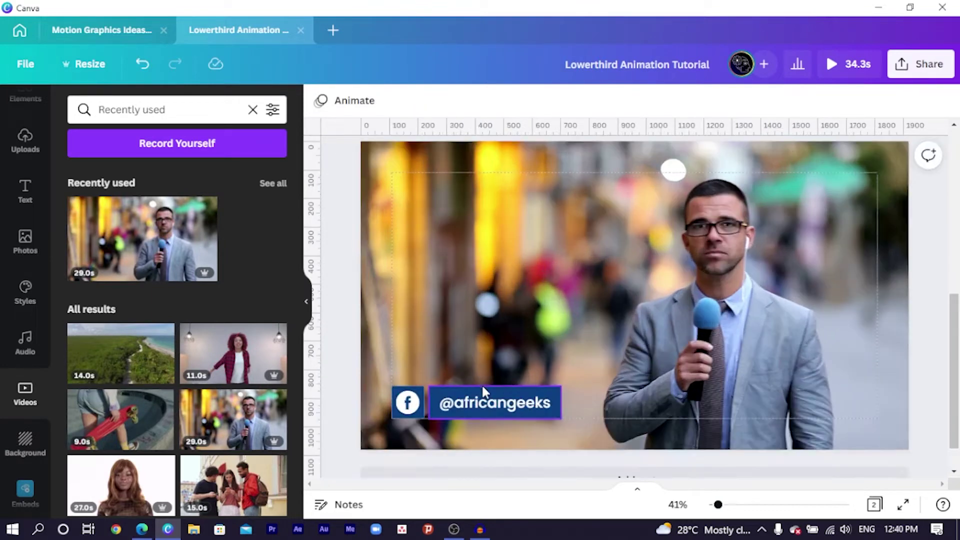
{"action": "scroll", "coordinate": [515, 480], "scroll_direction": "down", "scroll_amount": 2}
{"action": "scroll", "coordinate": [422, 359], "scroll_direction": "left", "scroll_amount": 2}
{"action": "left_click", "coordinate": [422, 359]}
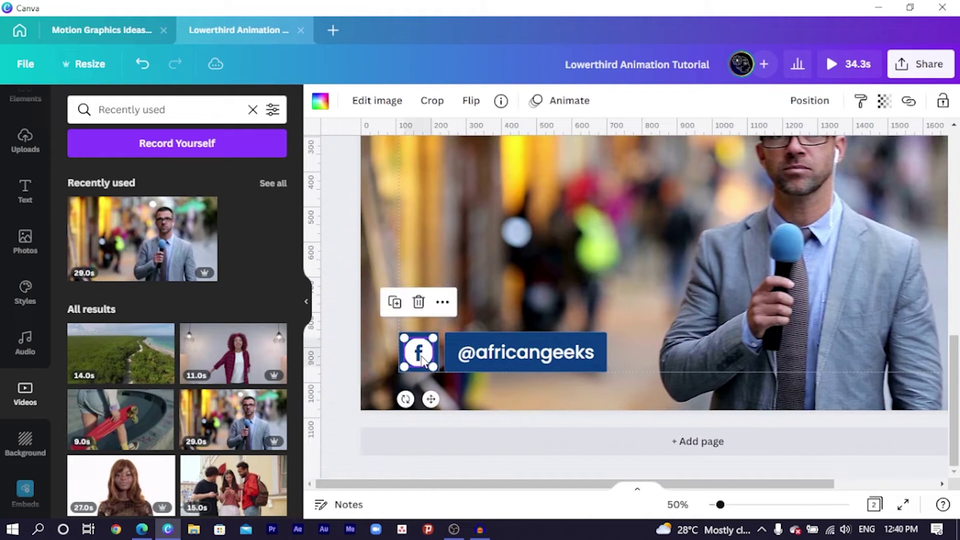
{"action": "left_click_drag", "start_coordinate": [406, 368], "coordinate": [410, 367]}
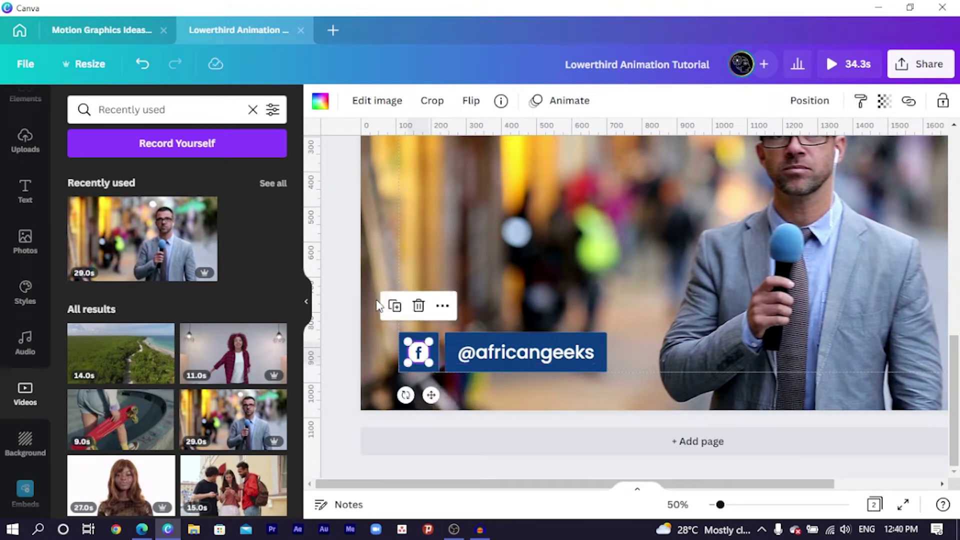
{"action": "left_click", "coordinate": [430, 372]}
{"action": "left_click", "coordinate": [430, 369]}
{"action": "left_click", "coordinate": [433, 370]}
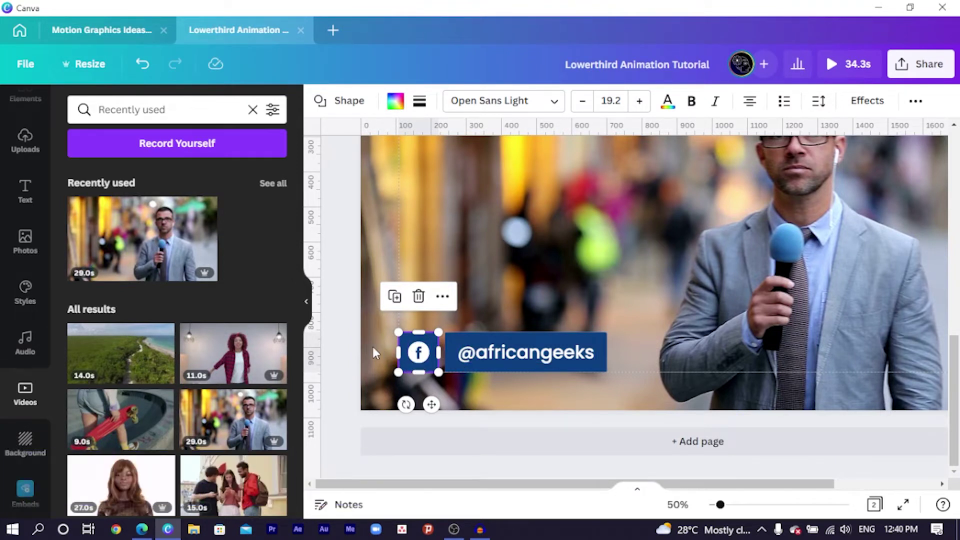
{"action": "left_click", "coordinate": [400, 382], "text": "ctrl"}
{"action": "left_click", "coordinate": [406, 367]}
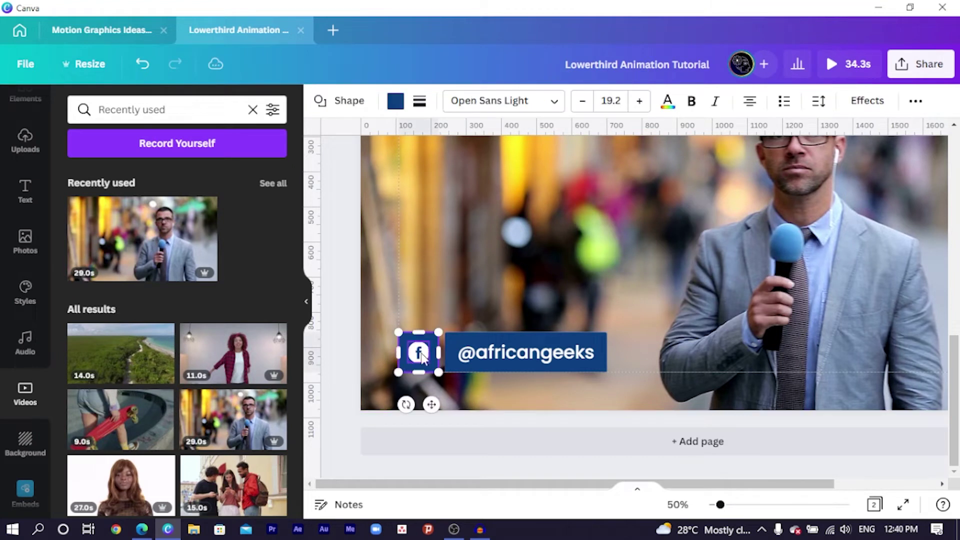
{"action": "left_click", "coordinate": [460, 347], "text": "shift"}
{"action": "left_click", "coordinate": [459, 347], "text": "shift"}
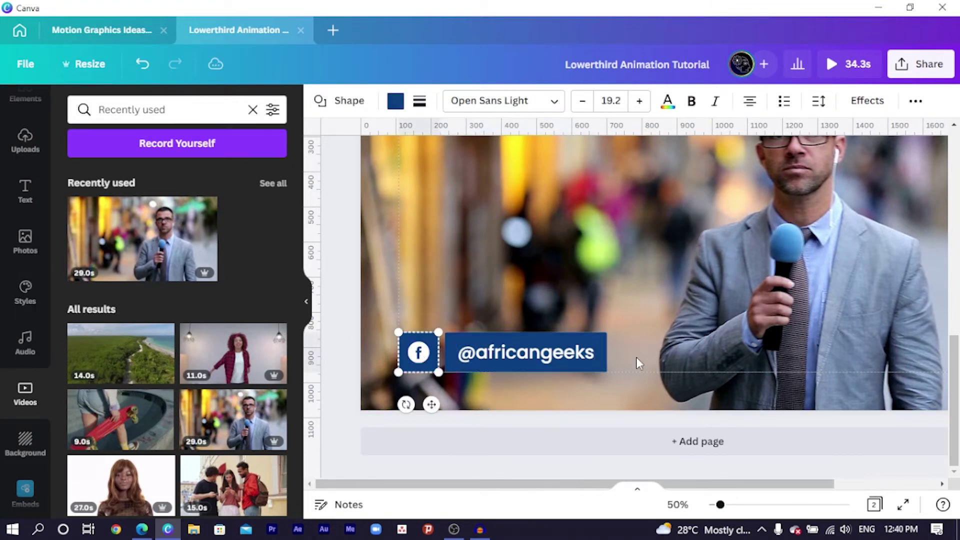
{"action": "left_click", "coordinate": [602, 353], "text": "shift"}
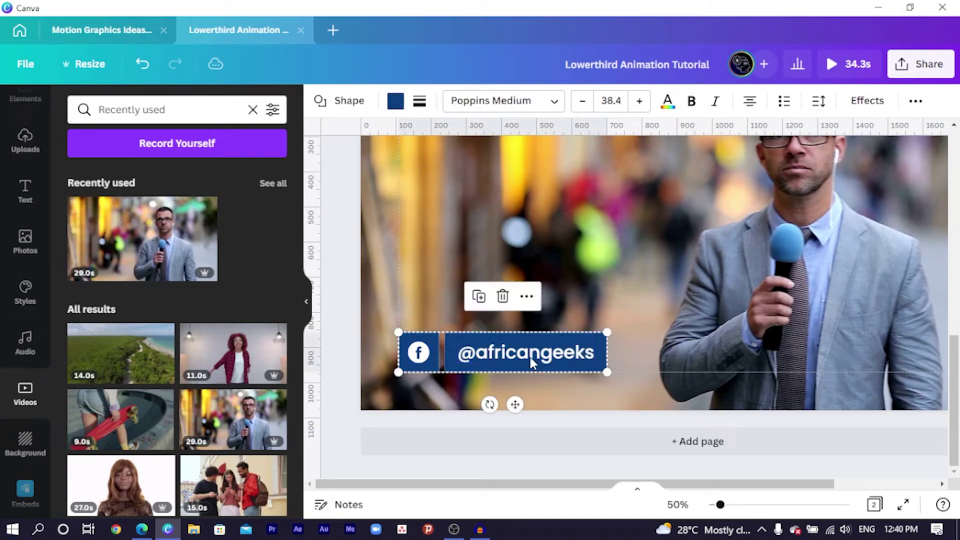
{"action": "left_click_drag", "start_coordinate": [529, 355], "coordinate": [530, 301]}
{"action": "left_click", "coordinate": [531, 388]}
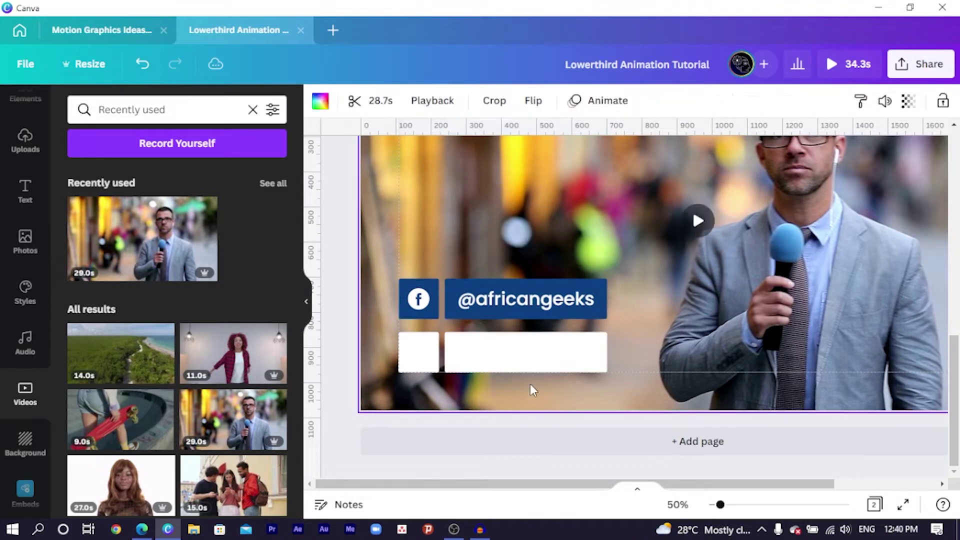
- Give the small white square a Baseline entrance moving right, with a slower speed
{"action": "left_click", "coordinate": [414, 358]}
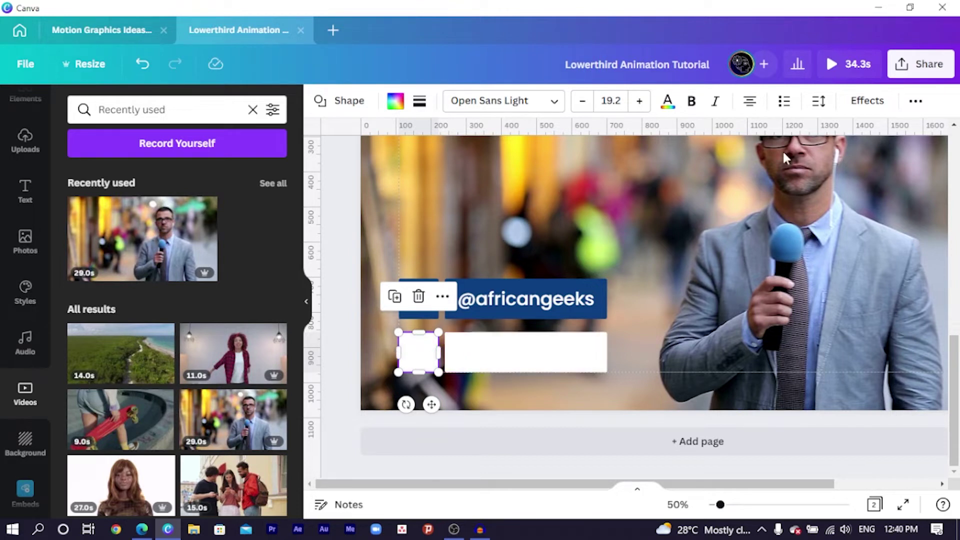
{"action": "left_click", "coordinate": [915, 100]}
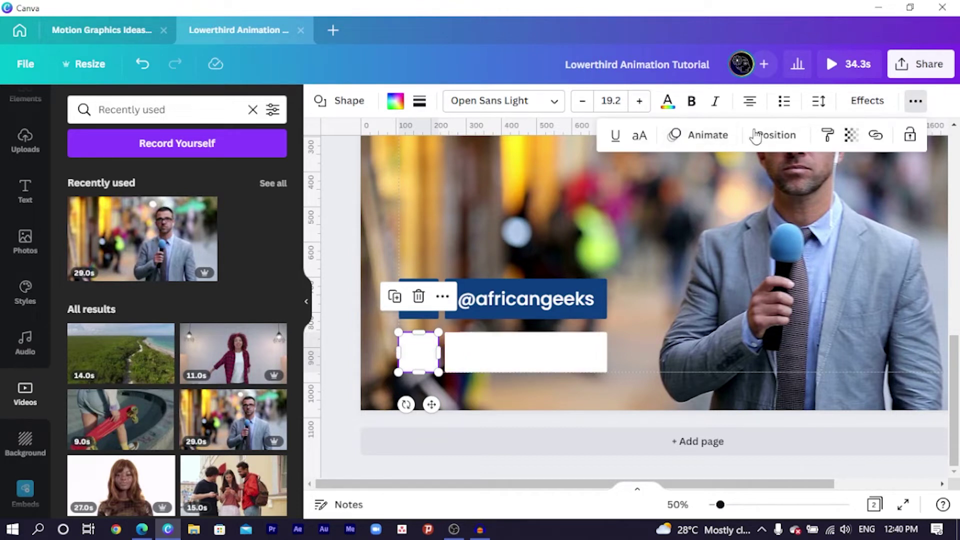
{"action": "left_click", "coordinate": [680, 134]}
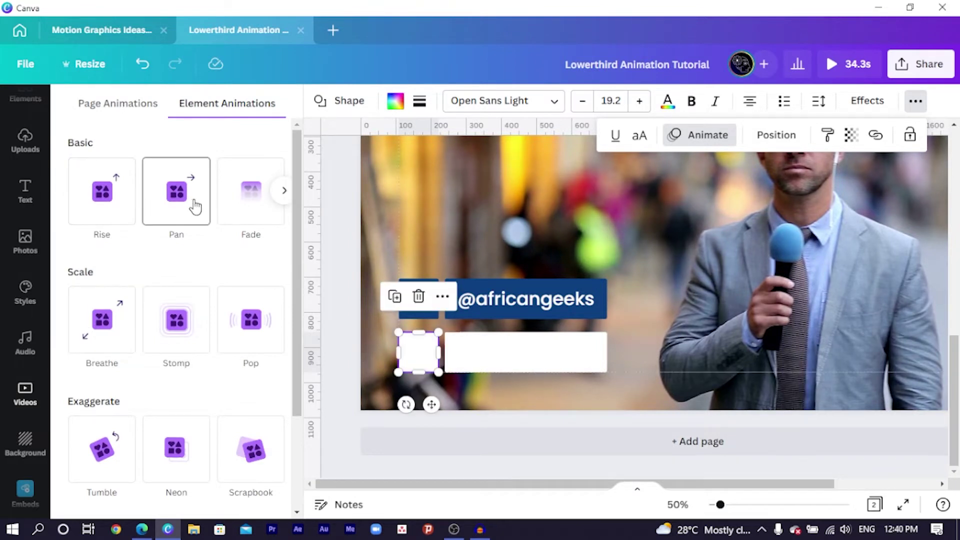
{"action": "scroll", "coordinate": [193, 208], "scroll_direction": "down", "scroll_amount": 3}
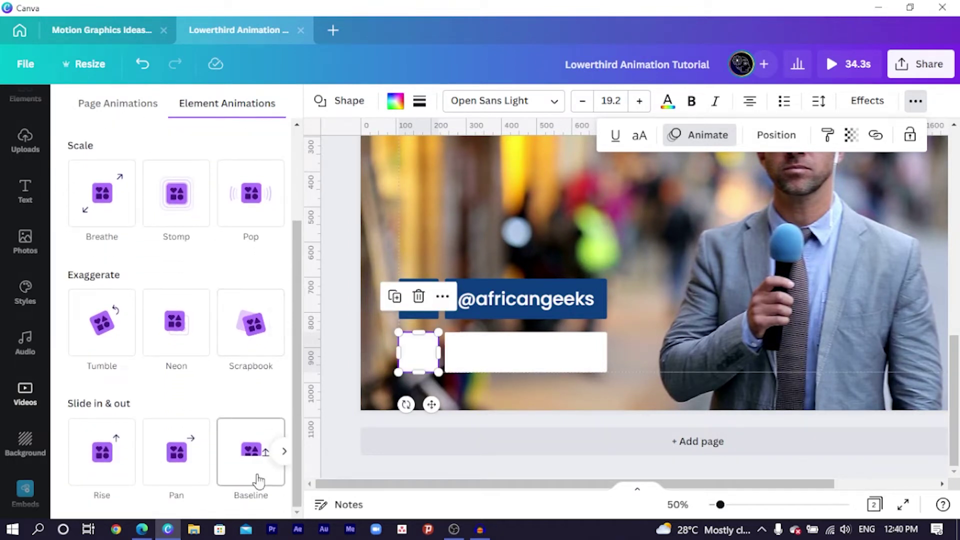
{"action": "left_click", "coordinate": [248, 464]}
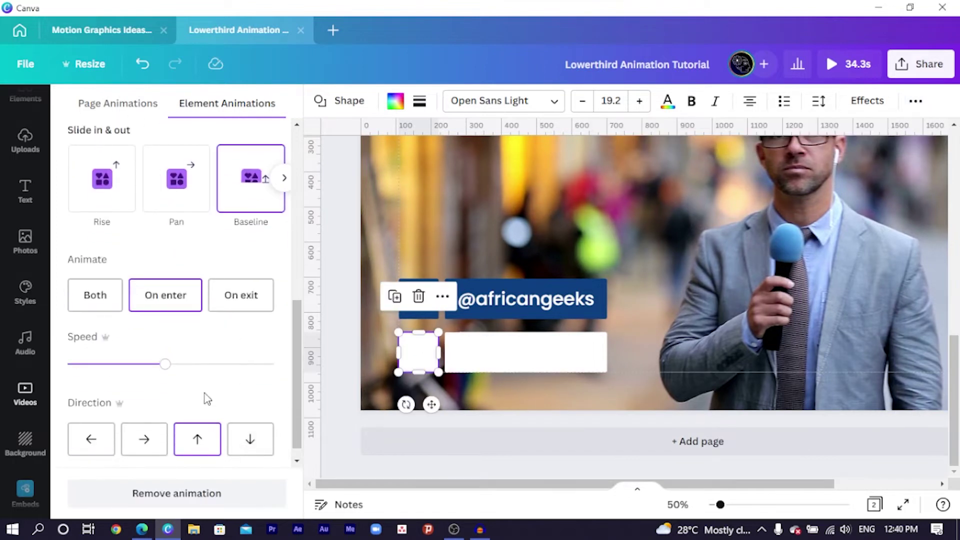
{"action": "left_click", "coordinate": [141, 446]}
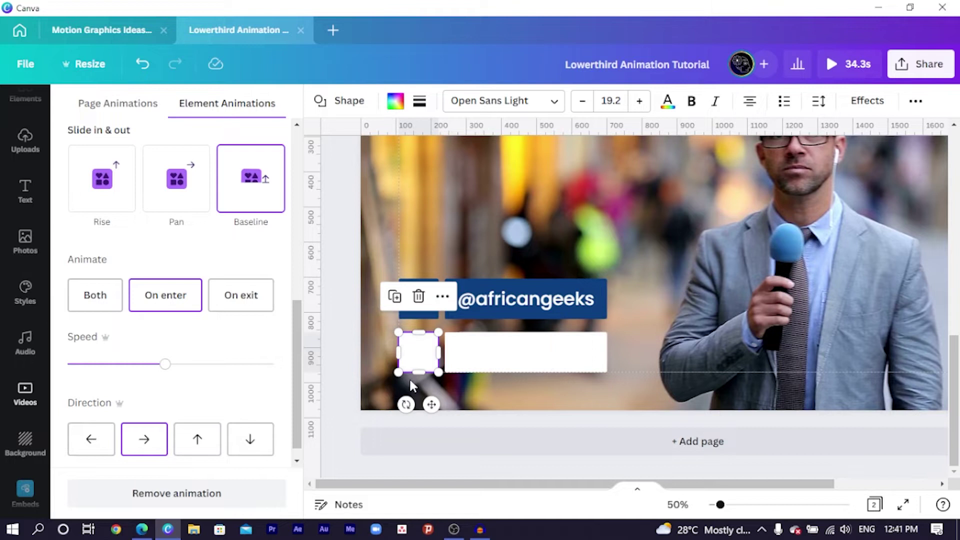
{"action": "scroll", "coordinate": [186, 391], "scroll_direction": "down", "scroll_amount": 1}
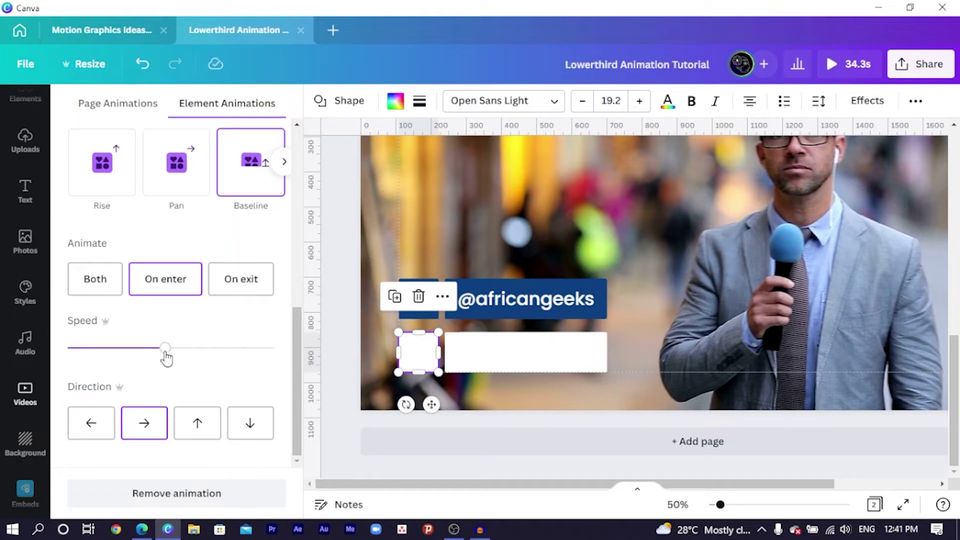
{"action": "left_click_drag", "start_coordinate": [167, 357], "coordinate": [119, 368]}
{"action": "left_click", "coordinate": [220, 348]}
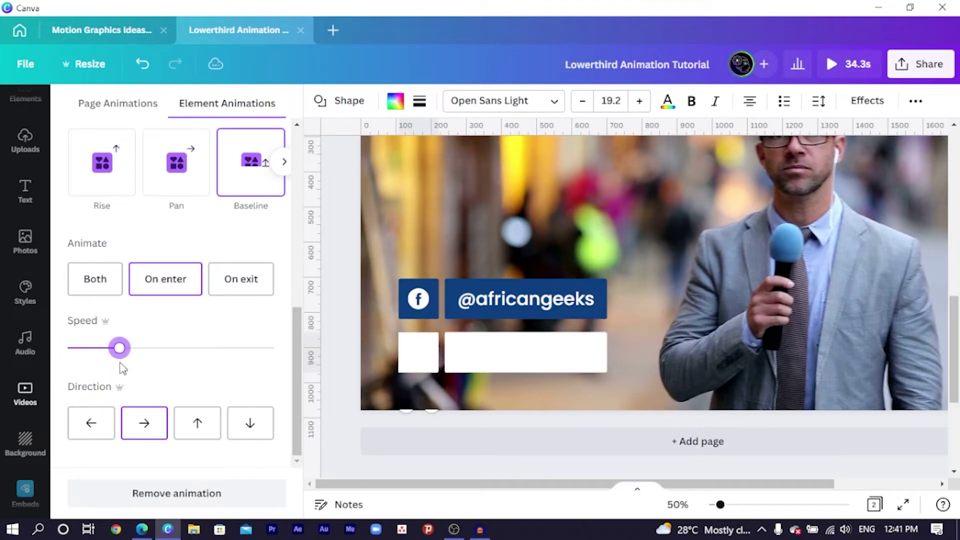
- Give the long white bar a rightward Baseline entrance and preview it
{"action": "scroll", "coordinate": [219, 345], "scroll_direction": "up", "scroll_amount": 5}
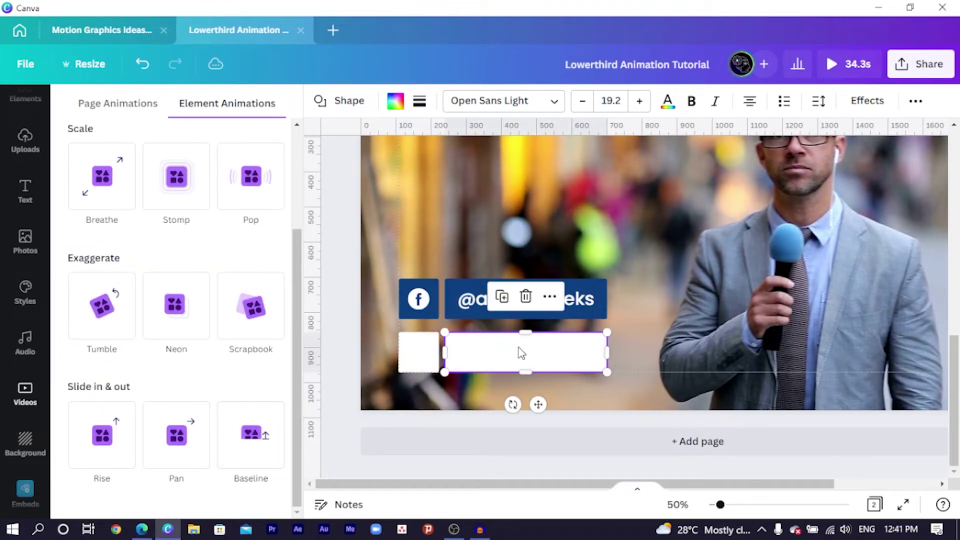
{"action": "left_click", "coordinate": [245, 470]}
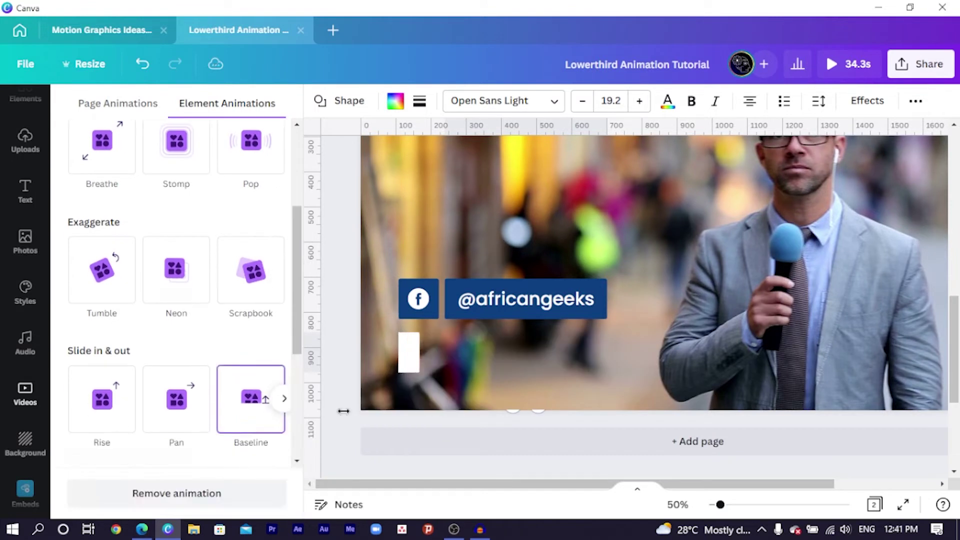
{"action": "scroll", "coordinate": [176, 364], "scroll_direction": "down", "scroll_amount": 4}
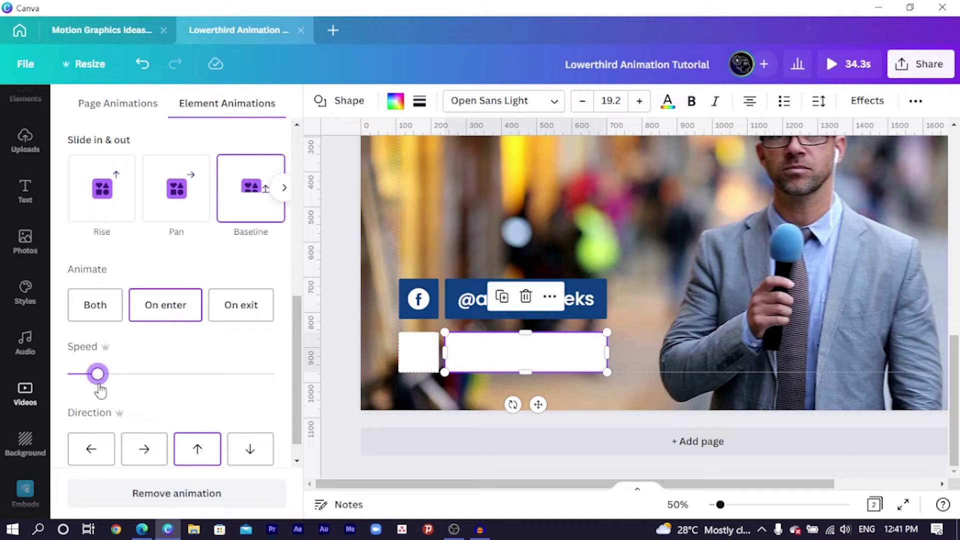
{"action": "left_click", "coordinate": [150, 456]}
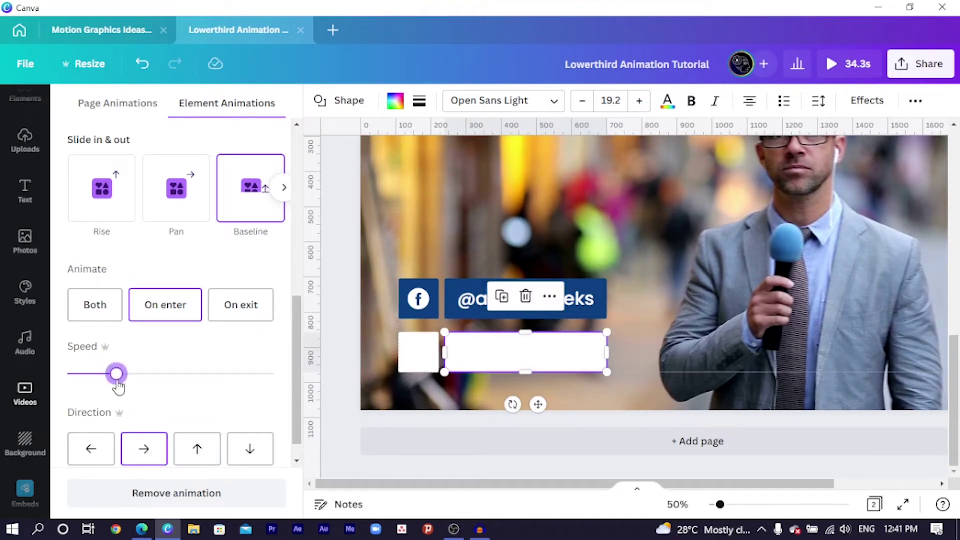
{"action": "left_click", "coordinate": [116, 378]}
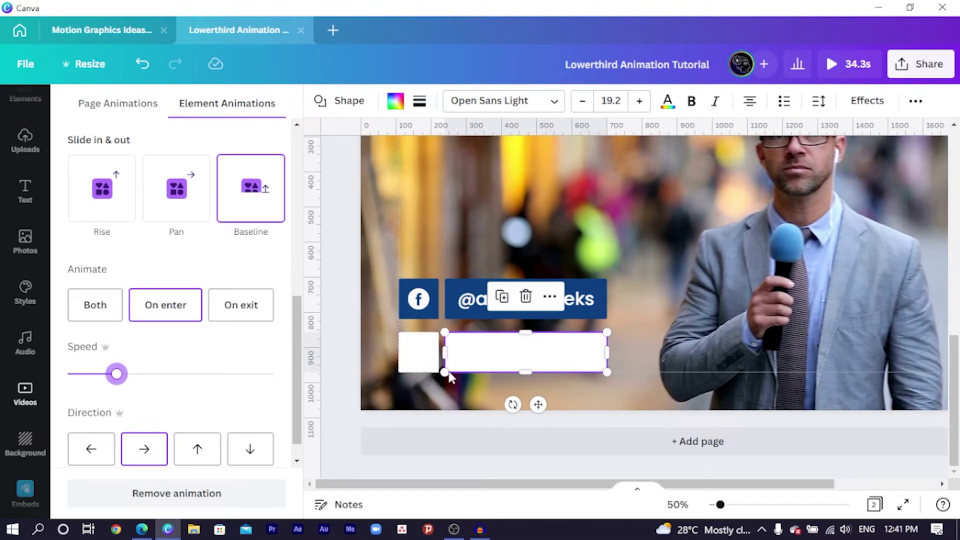
- Give the Facebook icon a rightward Baseline entrance with speed at the slowest setting
{"action": "left_click", "coordinate": [406, 317]}
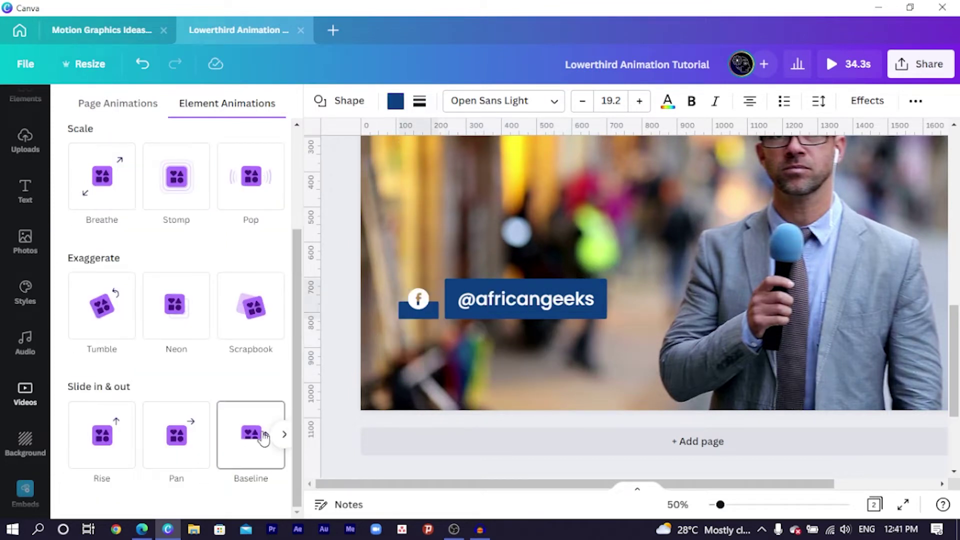
{"action": "left_click", "coordinate": [260, 433]}
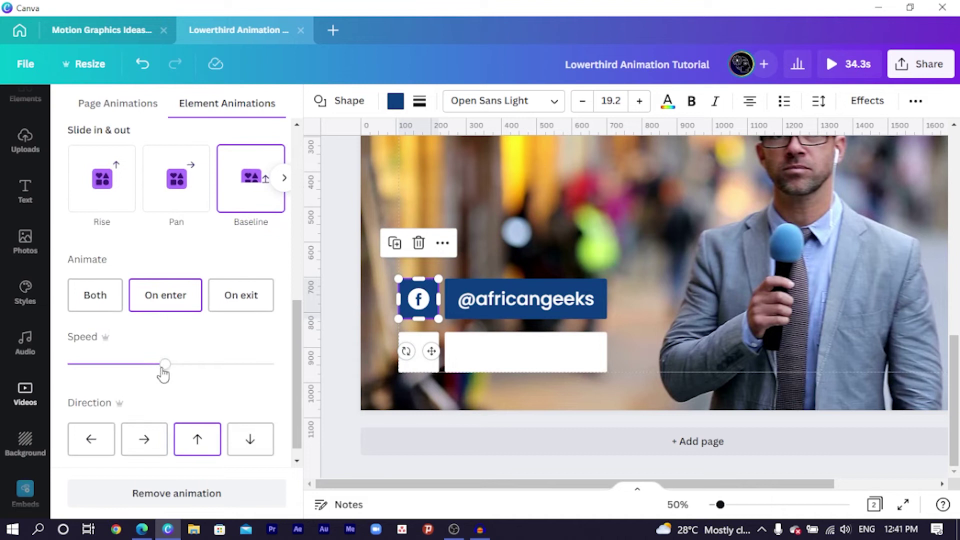
{"action": "left_click", "coordinate": [144, 439]}
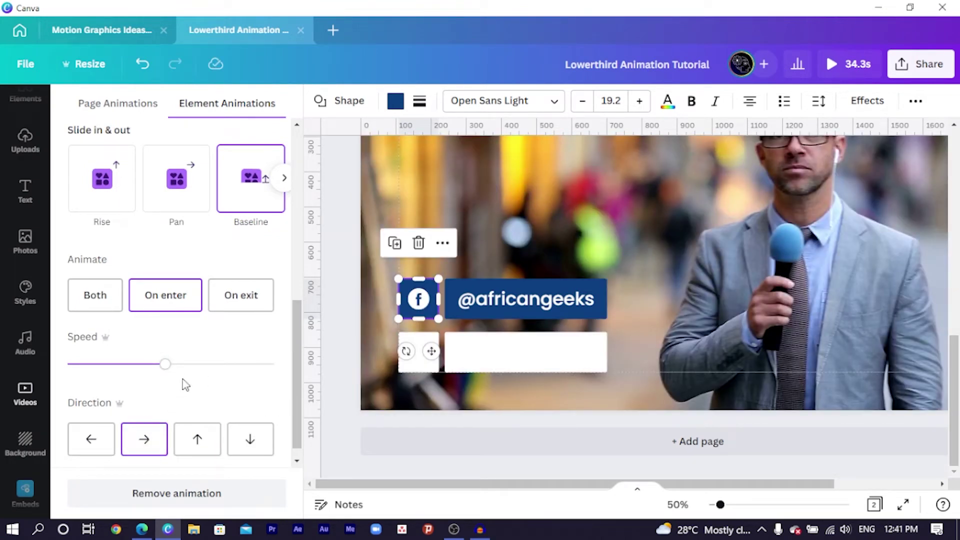
{"action": "left_click_drag", "start_coordinate": [141, 365], "coordinate": [140, 366]}
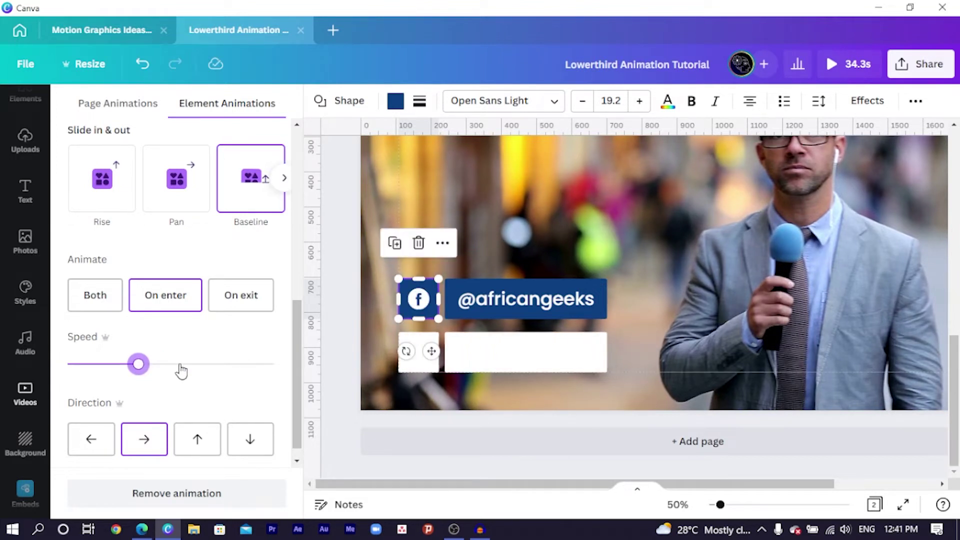
{"action": "left_click_drag", "start_coordinate": [190, 375], "coordinate": [203, 375]}
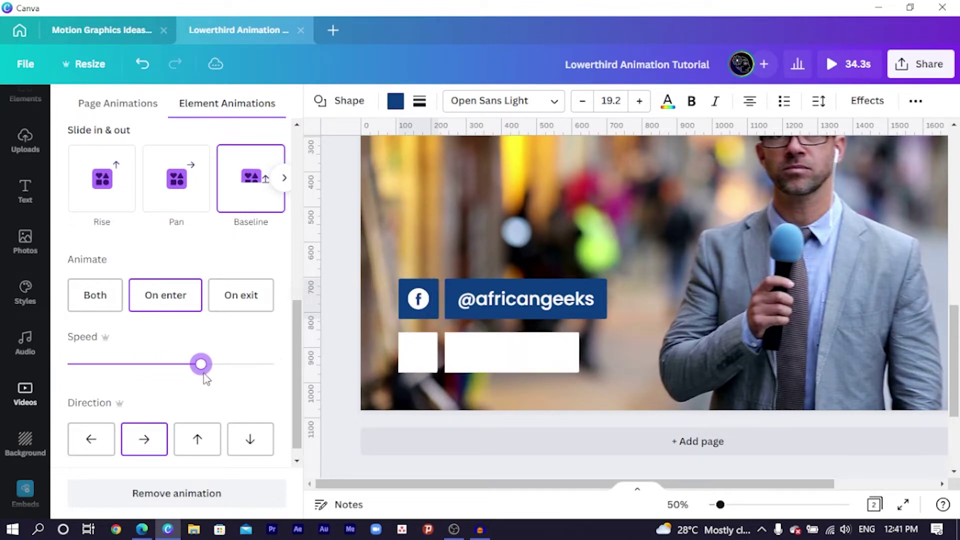
{"action": "left_click", "coordinate": [174, 375]}
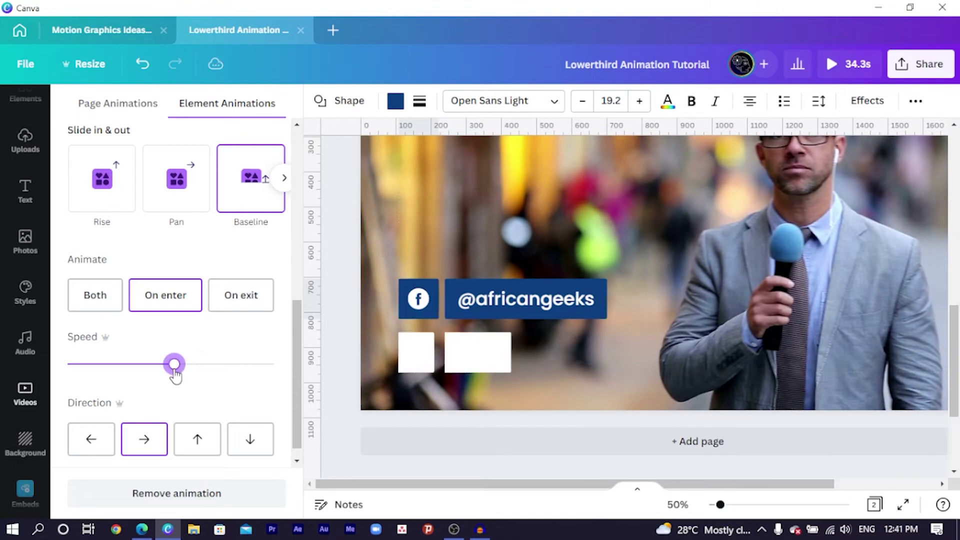
{"action": "left_click_drag", "start_coordinate": [175, 375], "coordinate": [81, 375]}
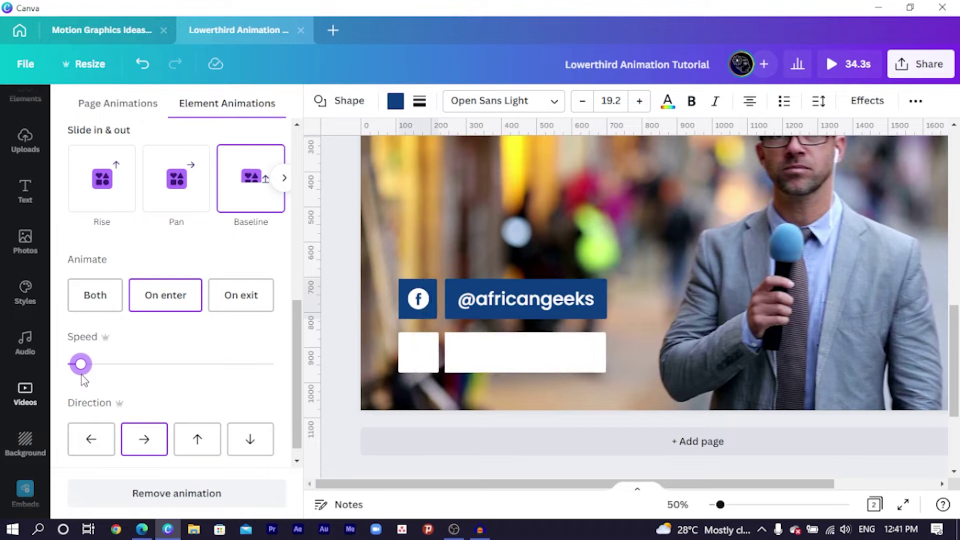
- Move the Facebook icon down onto the left end of the white bar
{"action": "left_click", "coordinate": [415, 310]}
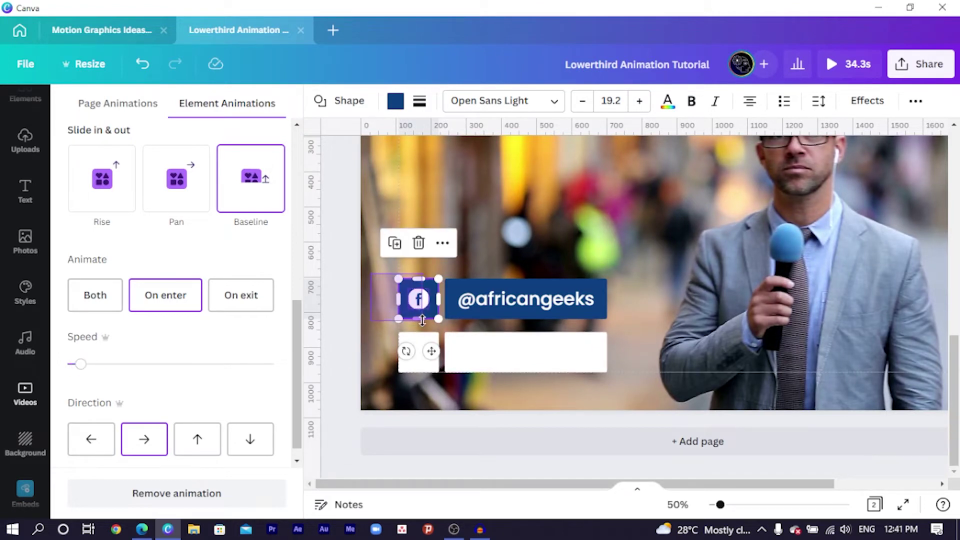
{"action": "left_click_drag", "start_coordinate": [419, 307], "coordinate": [417, 352]}
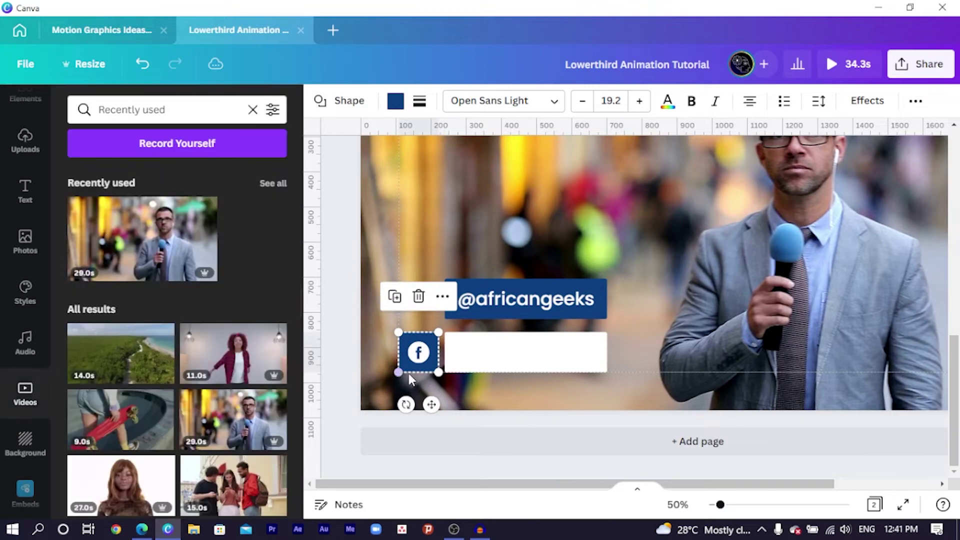
{"action": "left_click", "coordinate": [384, 392]}
- Nudge the icon's Baseline entrance speed just above the slowest setting
{"action": "left_click", "coordinate": [413, 371]}
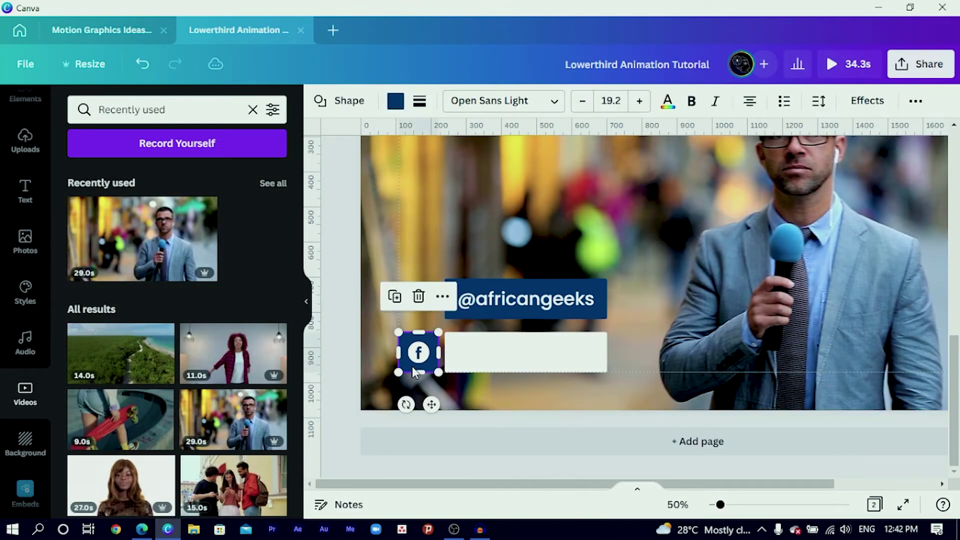
{"action": "left_click", "coordinate": [916, 102]}
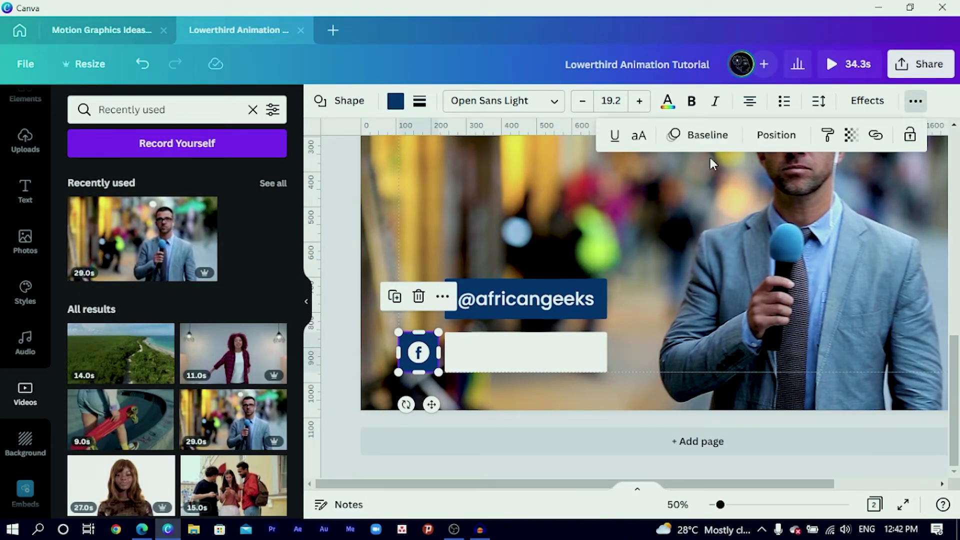
{"action": "left_click", "coordinate": [711, 142]}
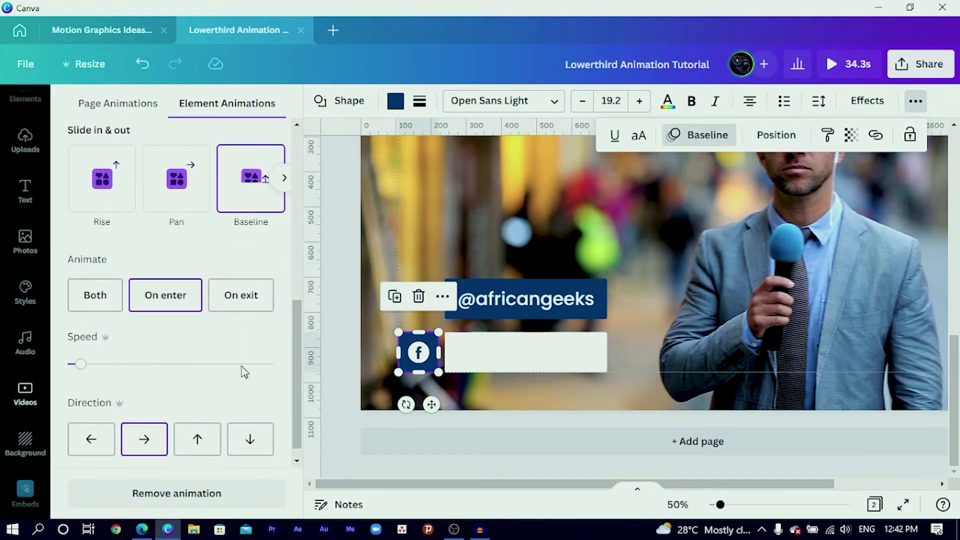
{"action": "left_click_drag", "start_coordinate": [79, 365], "coordinate": [92, 364]}
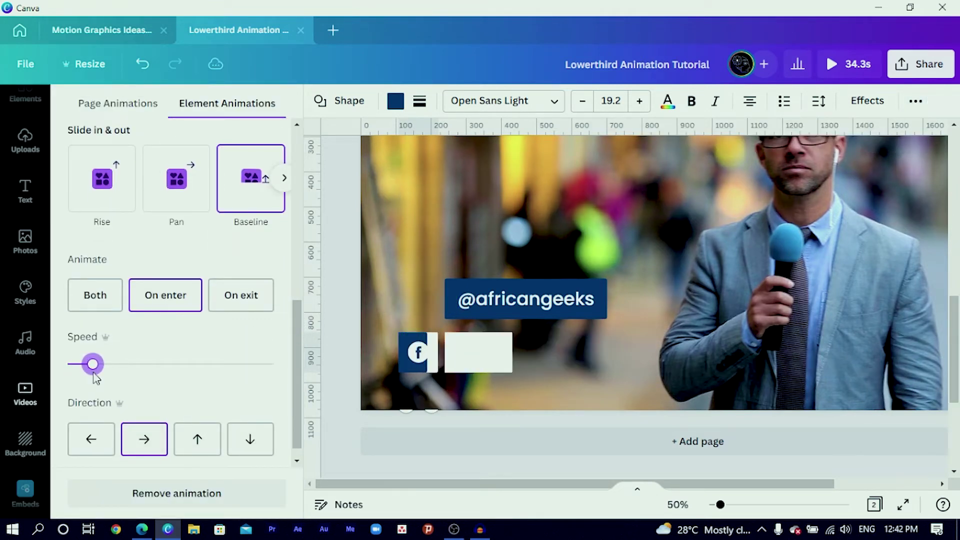
{"action": "left_click", "coordinate": [398, 370]}
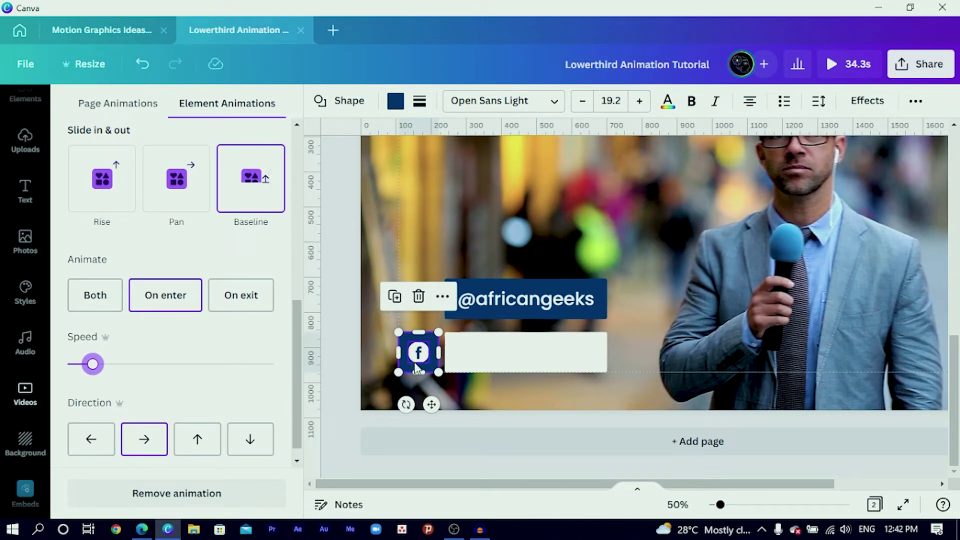
{"action": "left_click_drag", "start_coordinate": [88, 370], "coordinate": [87, 370]}
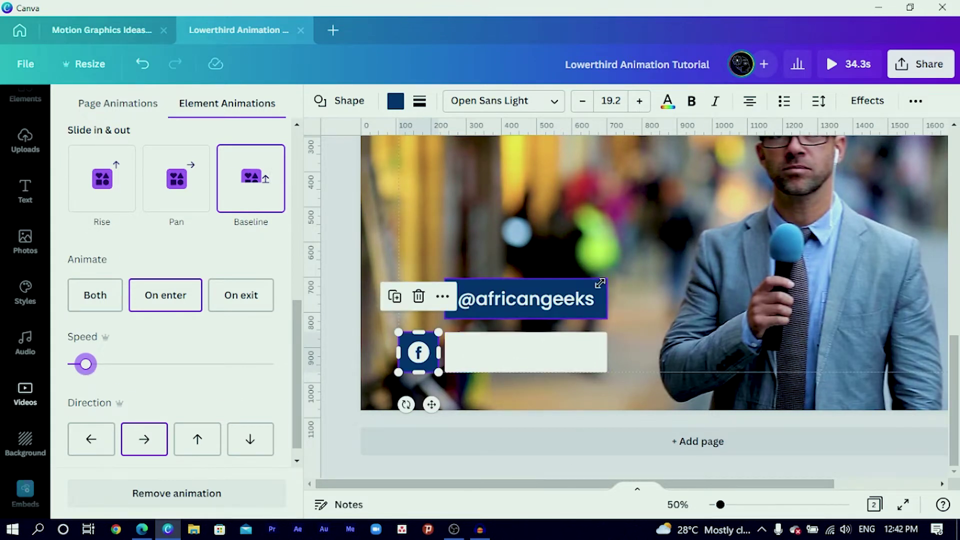
{"action": "left_click", "coordinate": [563, 297]}
{"action": "left_click", "coordinate": [564, 298]}
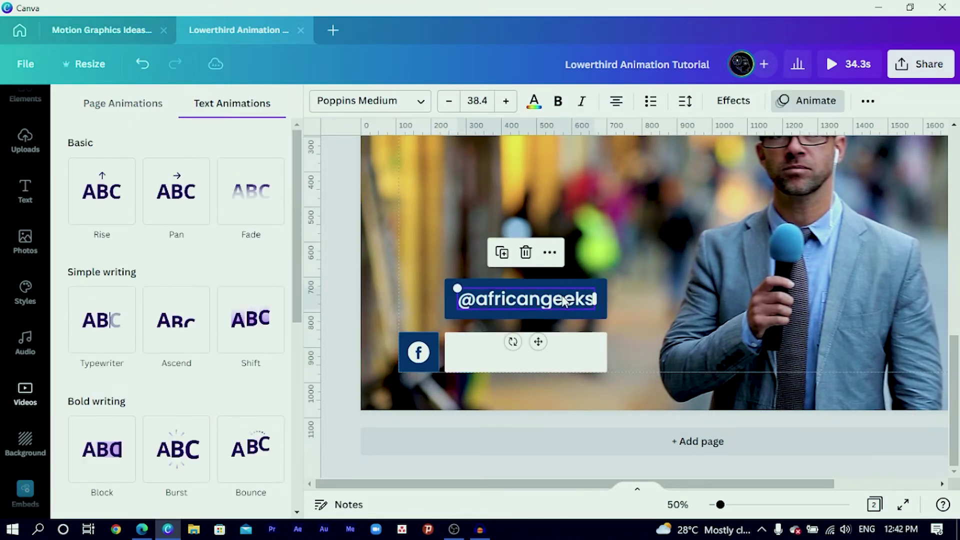
{"action": "left_click", "coordinate": [593, 286]}
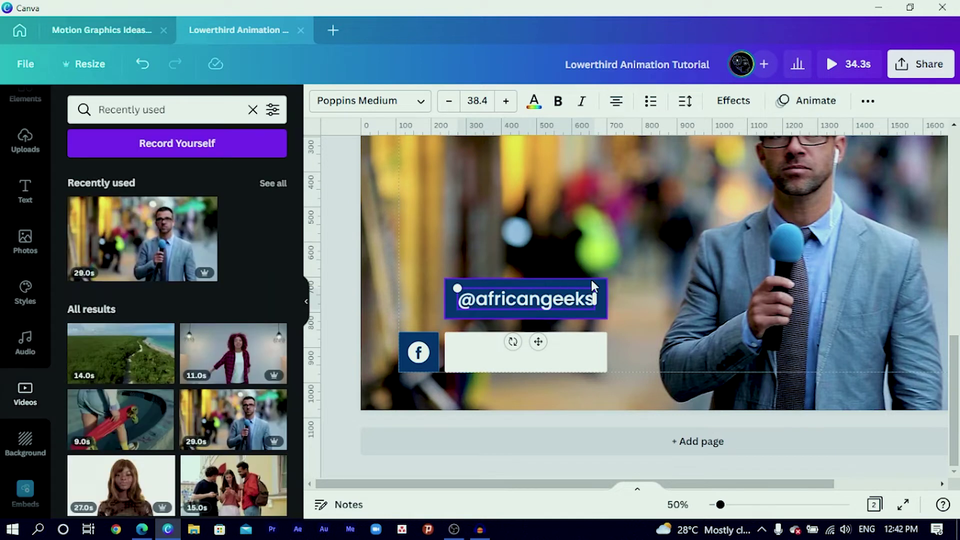
{"action": "left_click_drag", "start_coordinate": [577, 298], "coordinate": [579, 342]}
{"action": "key", "text": "ctrl+z"}
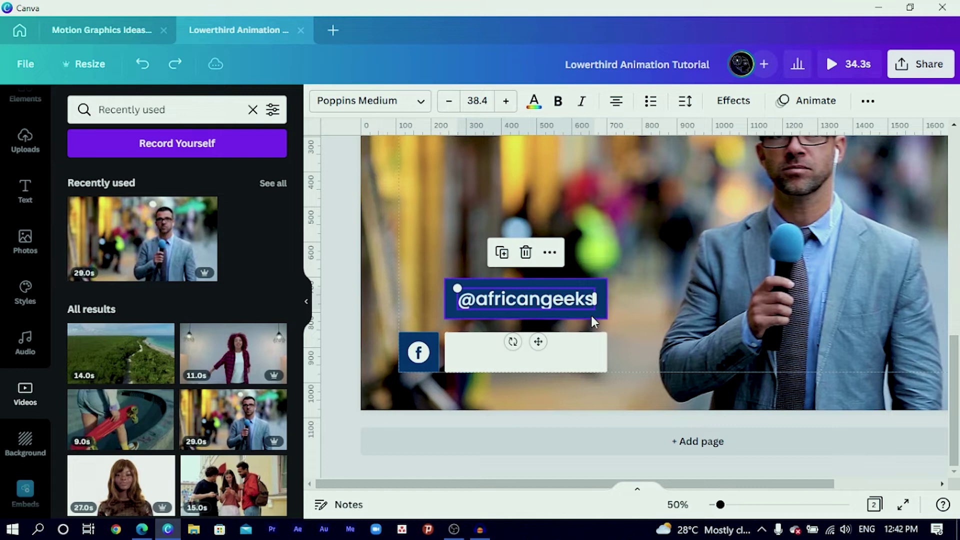
{"action": "left_click", "coordinate": [564, 300]}
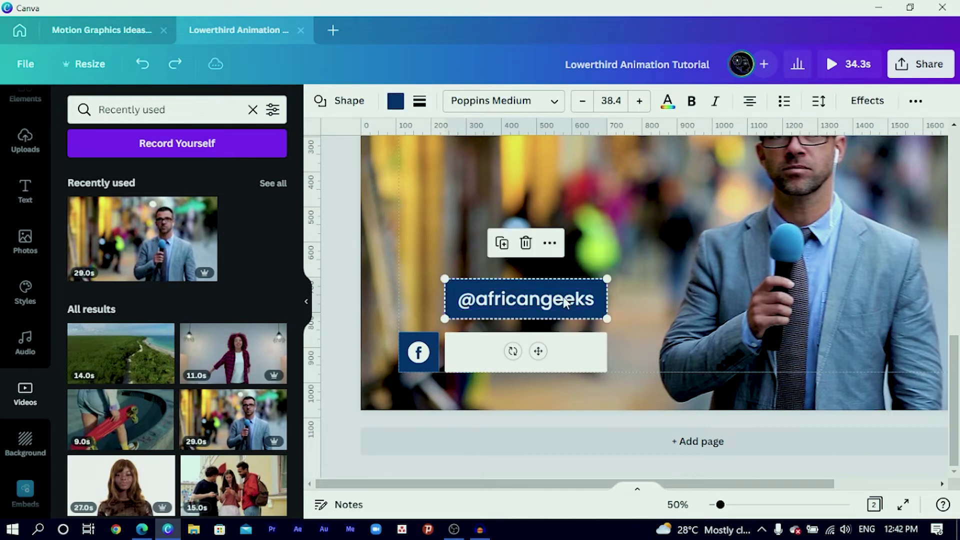
{"action": "left_click_drag", "start_coordinate": [562, 300], "coordinate": [570, 350]}
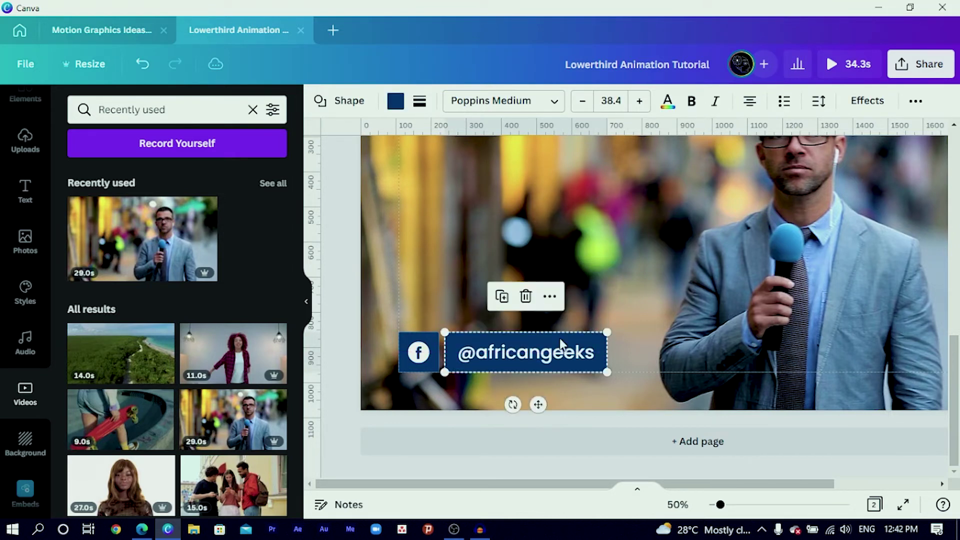
{"action": "left_click", "coordinate": [551, 296]}
{"action": "left_click", "coordinate": [395, 298]}
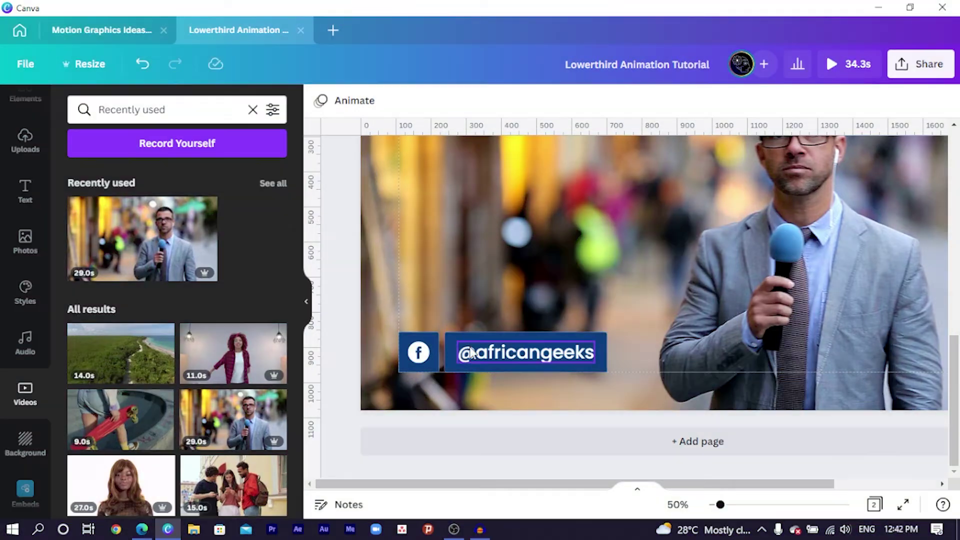
{"action": "left_click", "coordinate": [452, 344]}
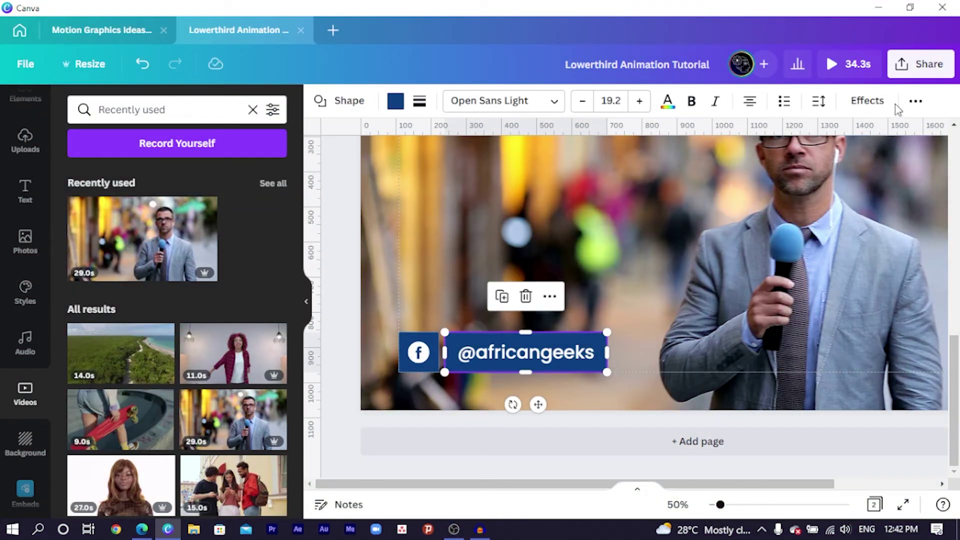
{"action": "left_click", "coordinate": [915, 101]}
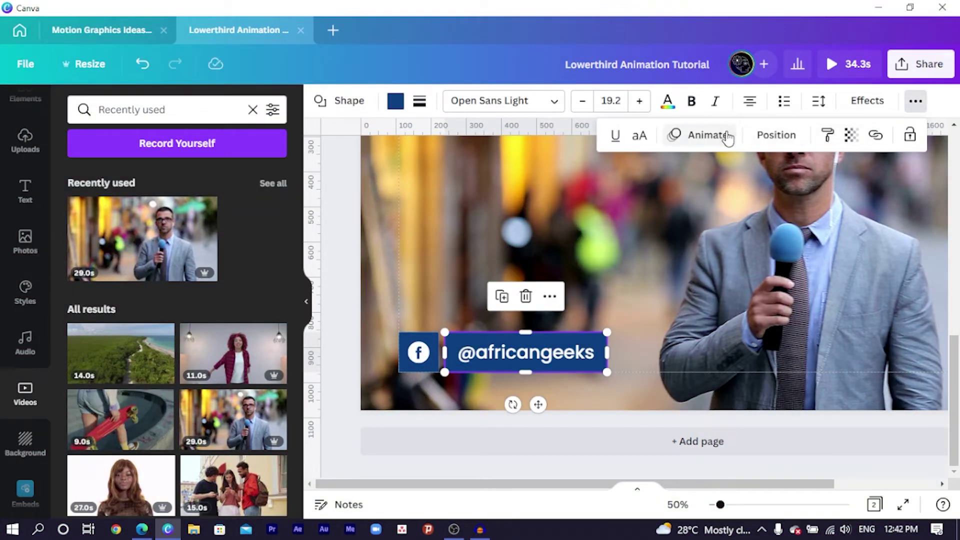
{"action": "left_click", "coordinate": [710, 135]}
{"action": "scroll", "coordinate": [252, 372], "scroll_direction": "down", "scroll_amount": 3}
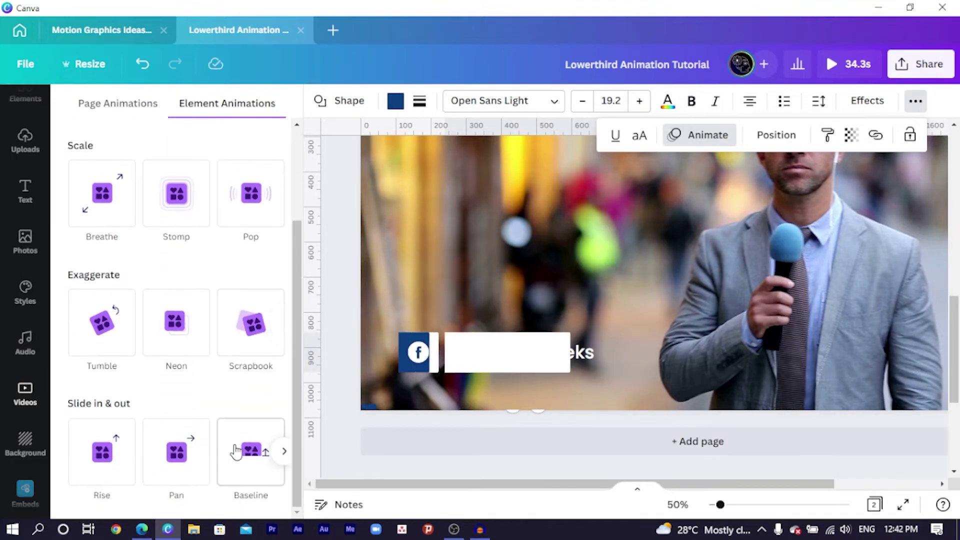
{"action": "left_click", "coordinate": [242, 450]}
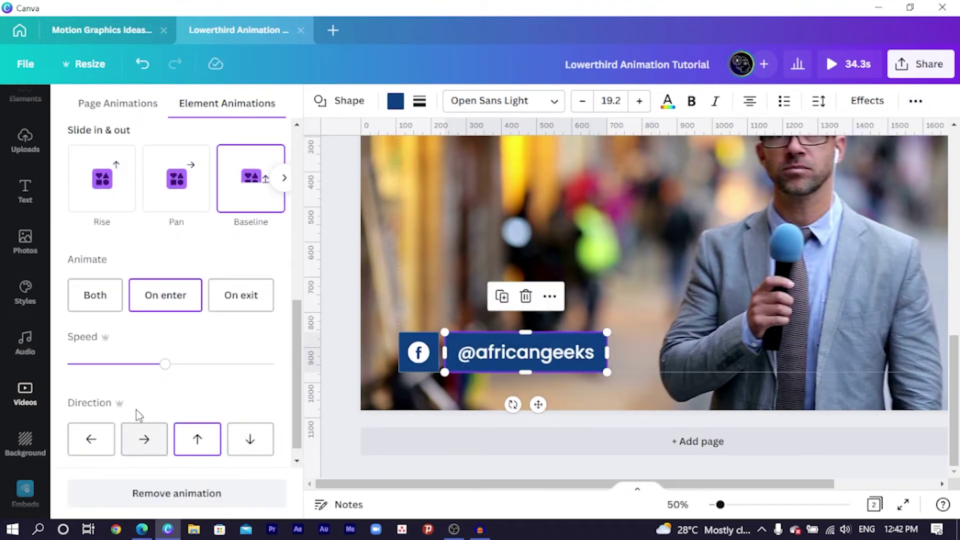
{"action": "left_click_drag", "start_coordinate": [108, 368], "coordinate": [96, 365]}
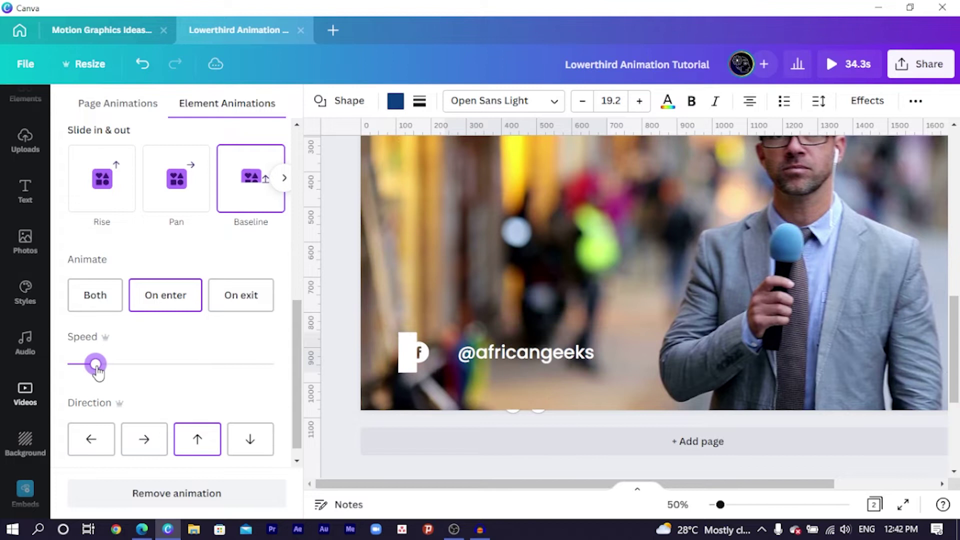
{"action": "left_click", "coordinate": [144, 444]}
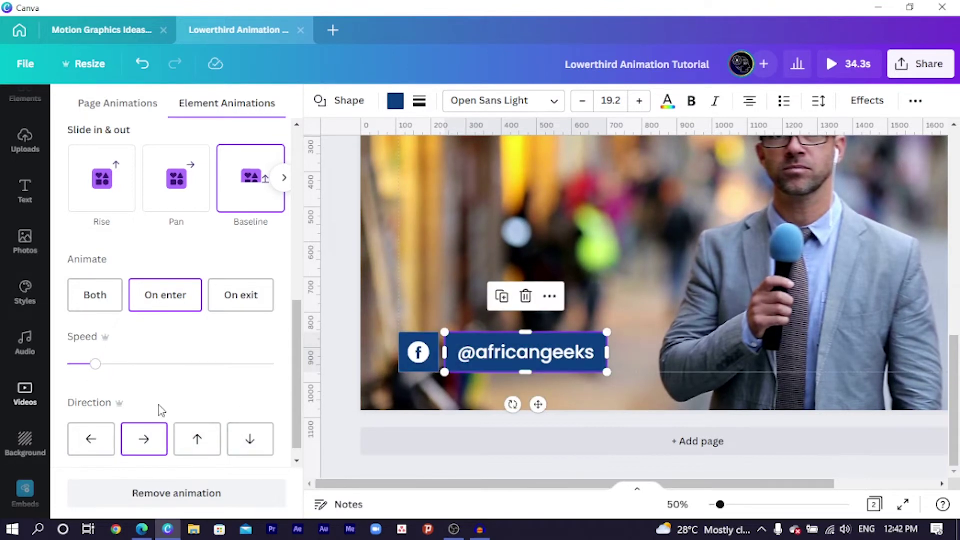
{"action": "left_click", "coordinate": [94, 365]}
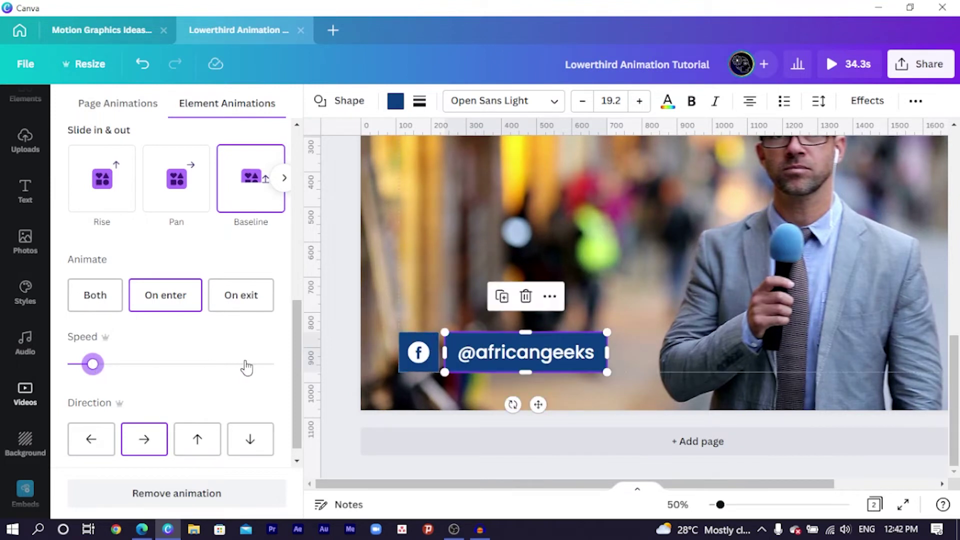
{"action": "left_click", "coordinate": [500, 358]}
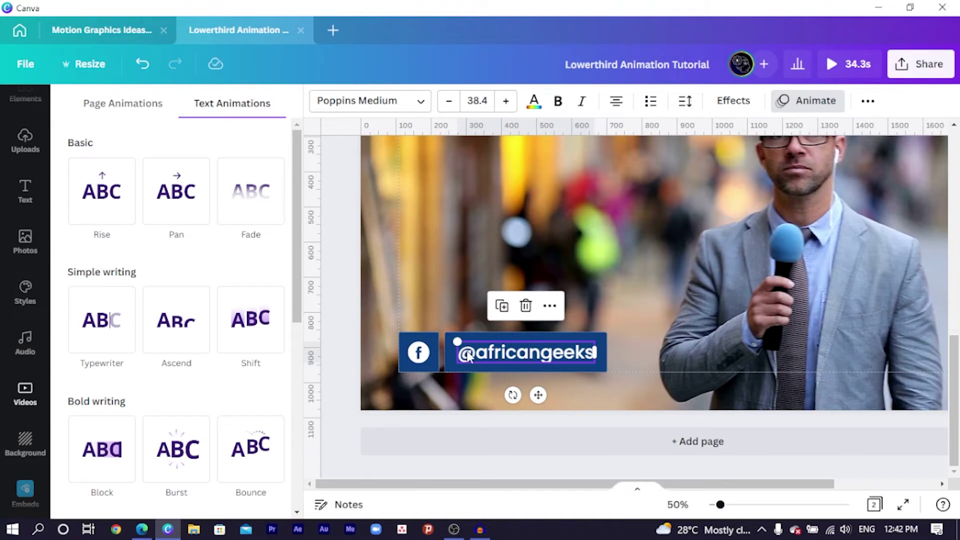
{"action": "left_click", "coordinate": [178, 337]}
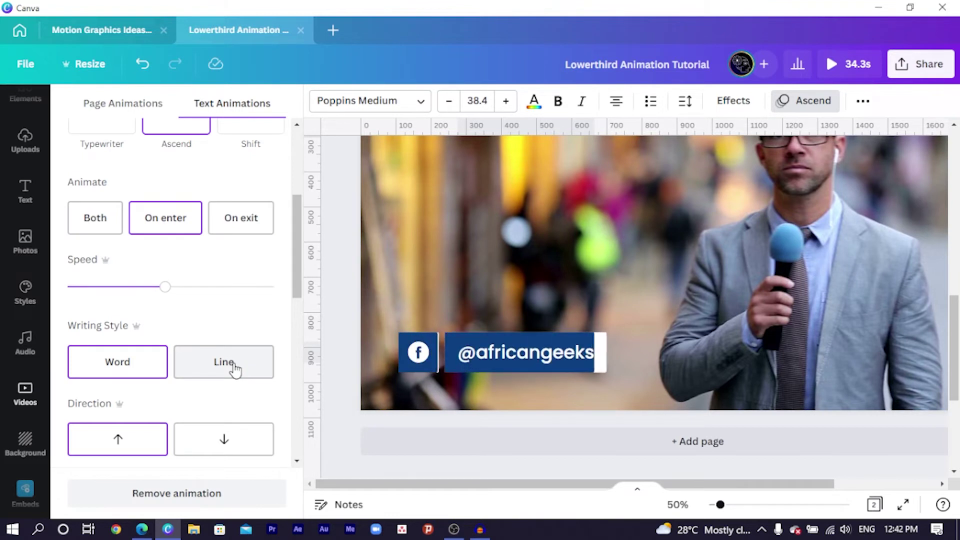
{"action": "left_click", "coordinate": [423, 355]}
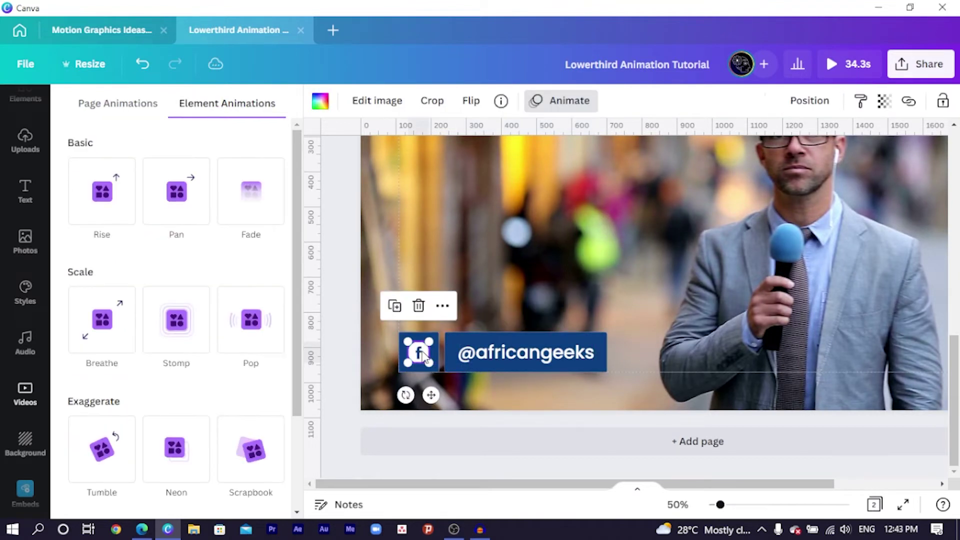
{"action": "scroll", "coordinate": [226, 372], "scroll_direction": "down", "scroll_amount": 3}
{"action": "left_click", "coordinate": [257, 469]}
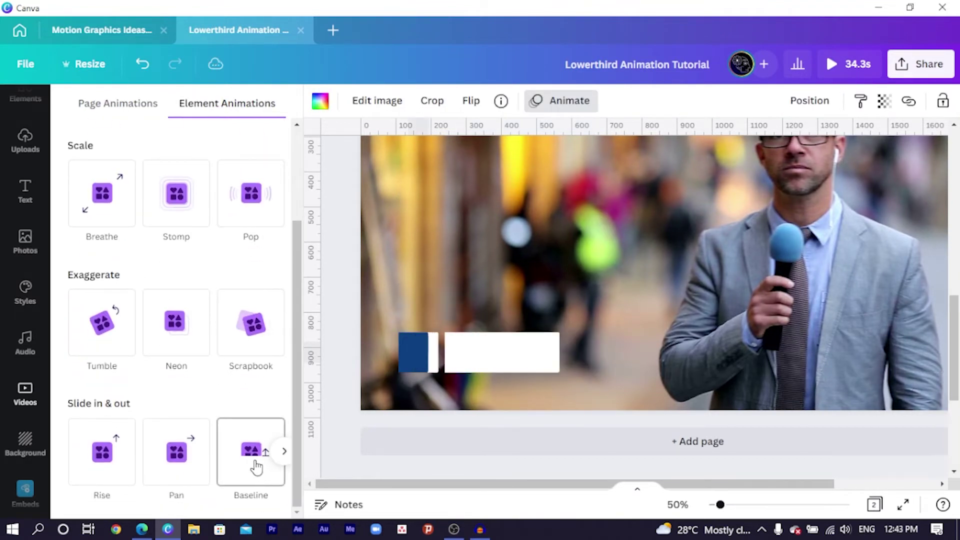
{"action": "scroll", "coordinate": [256, 467], "scroll_direction": "down", "scroll_amount": 4}
{"action": "scroll", "coordinate": [256, 468], "scroll_direction": "down", "scroll_amount": 2}
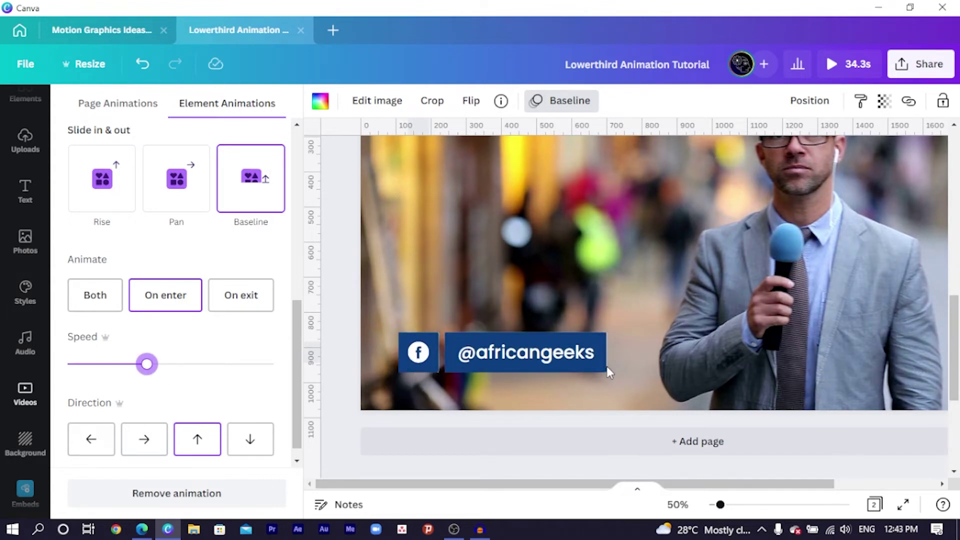
{"action": "left_click", "coordinate": [569, 353]}
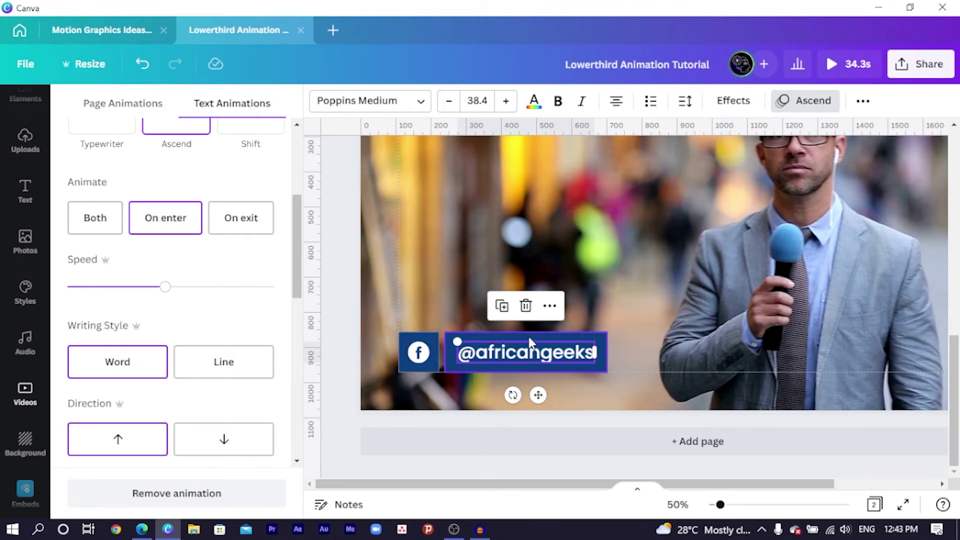
{"action": "key", "text": "shift+Tab"}
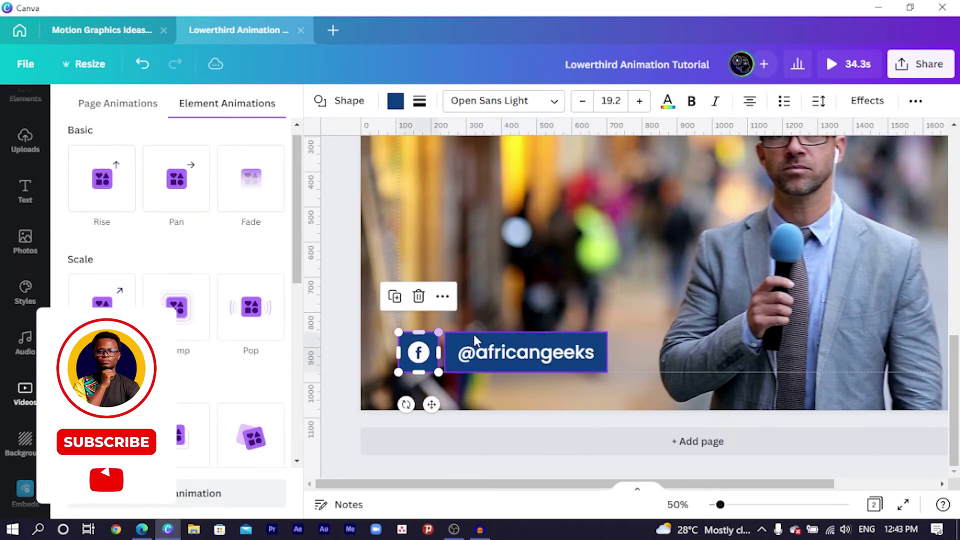
{"action": "key", "text": "Tab"}
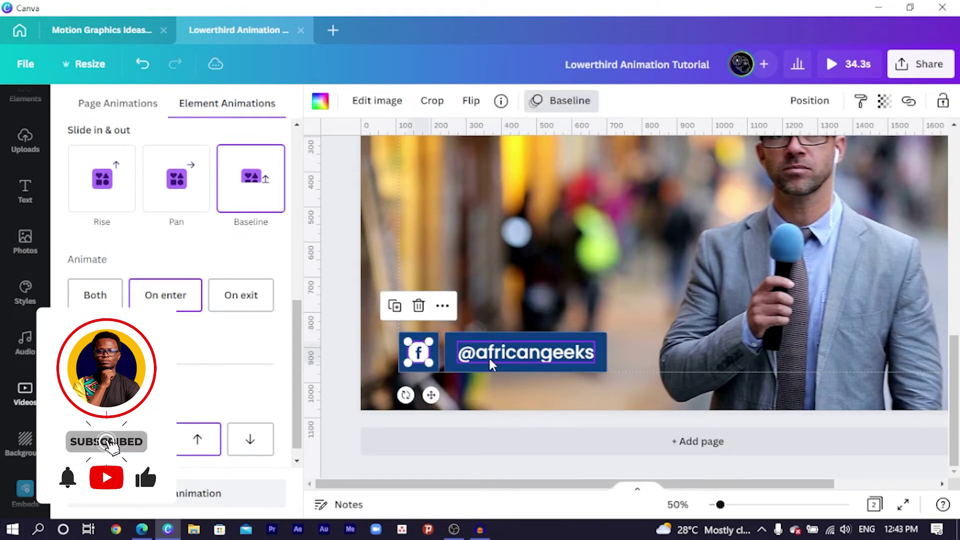
{"action": "left_click", "coordinate": [489, 358]}
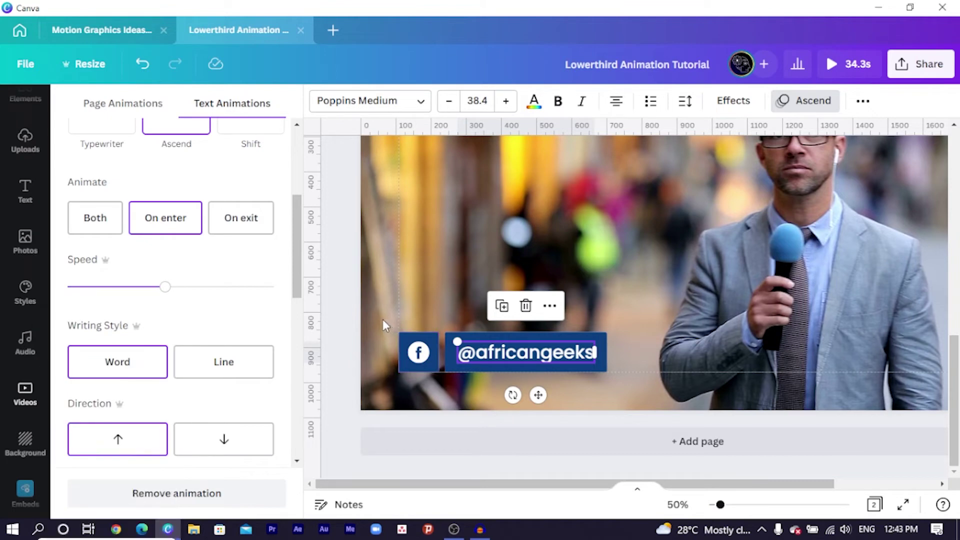
{"action": "left_click_drag", "start_coordinate": [382, 318], "coordinate": [582, 395]}
{"action": "key", "text": "ctrl+d"}
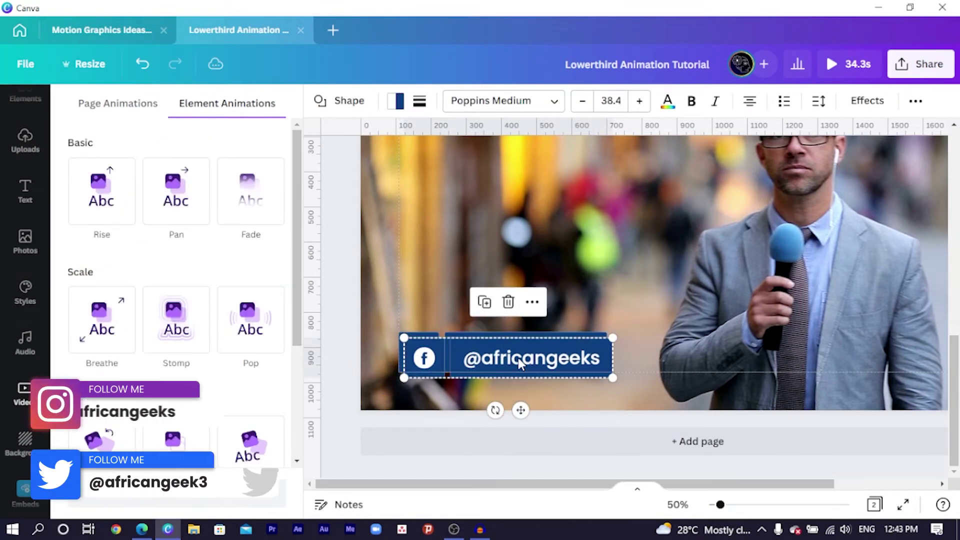
{"action": "left_click_drag", "start_coordinate": [520, 360], "coordinate": [512, 294]}
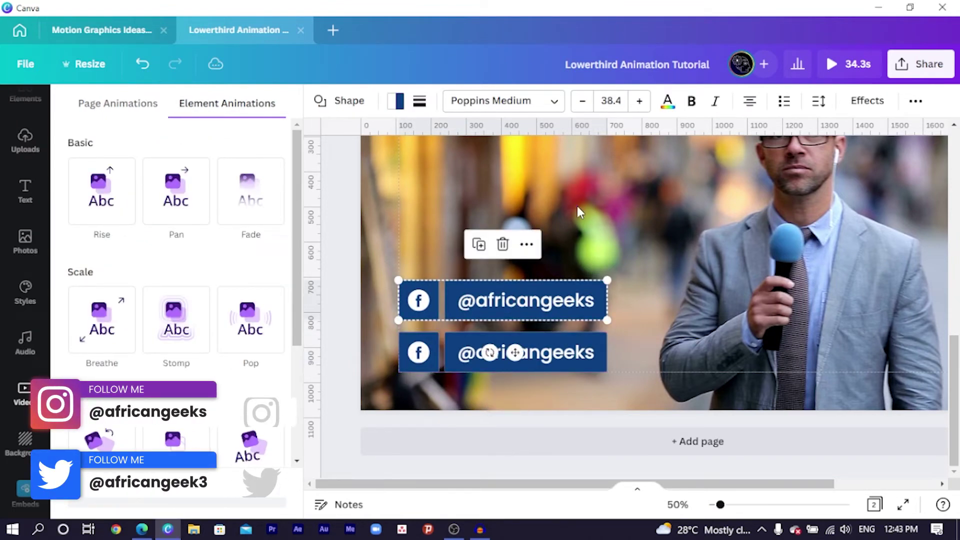
- Select the duplicated top icon-and-handle row and delete it
{"action": "left_click", "coordinate": [430, 299]}
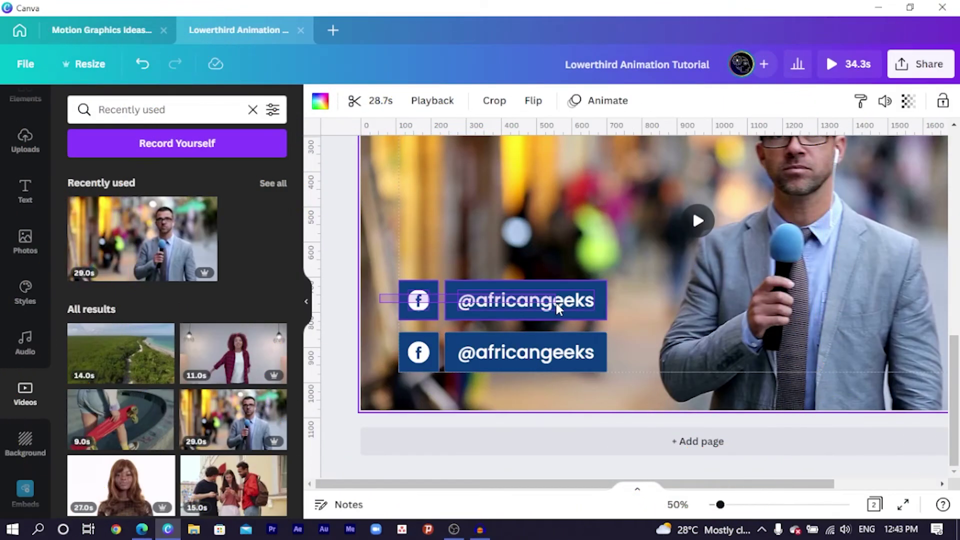
{"action": "left_click", "coordinate": [556, 303]}
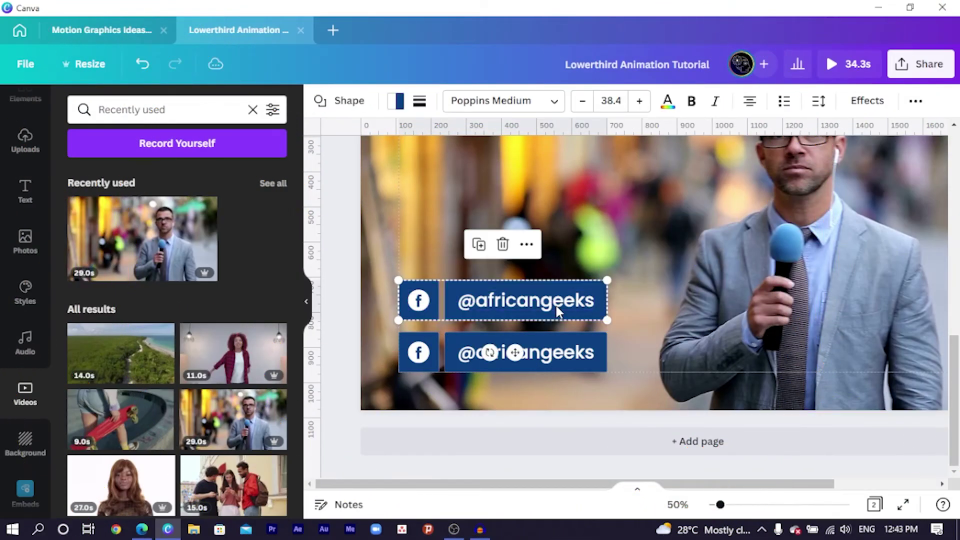
{"action": "key", "text": "Delete"}
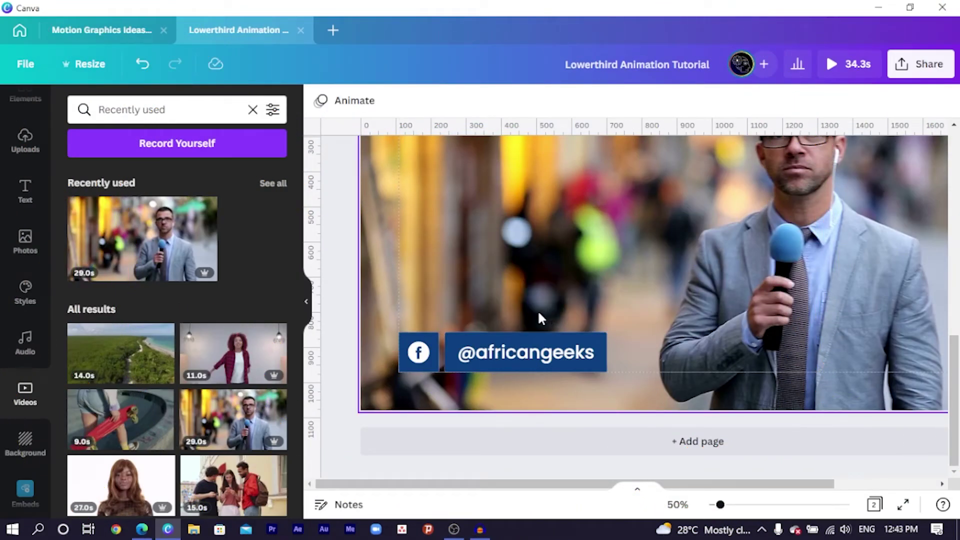